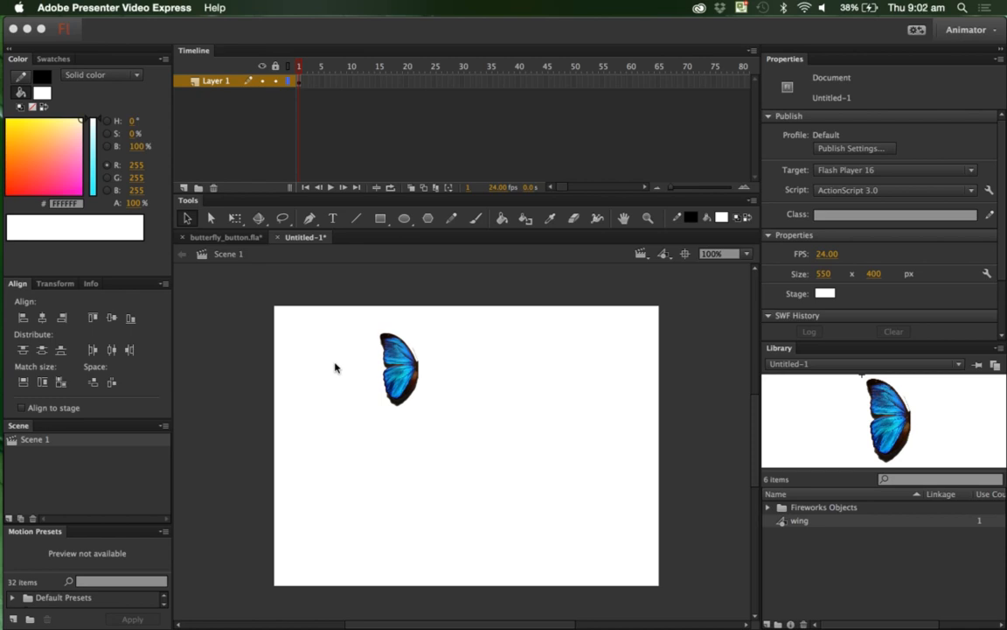
- Move the wing instance on the stage to about X 105, Y 60
left_click(400, 361)
left_click(400, 358)
left_click_drag(400, 356, 370, 374)
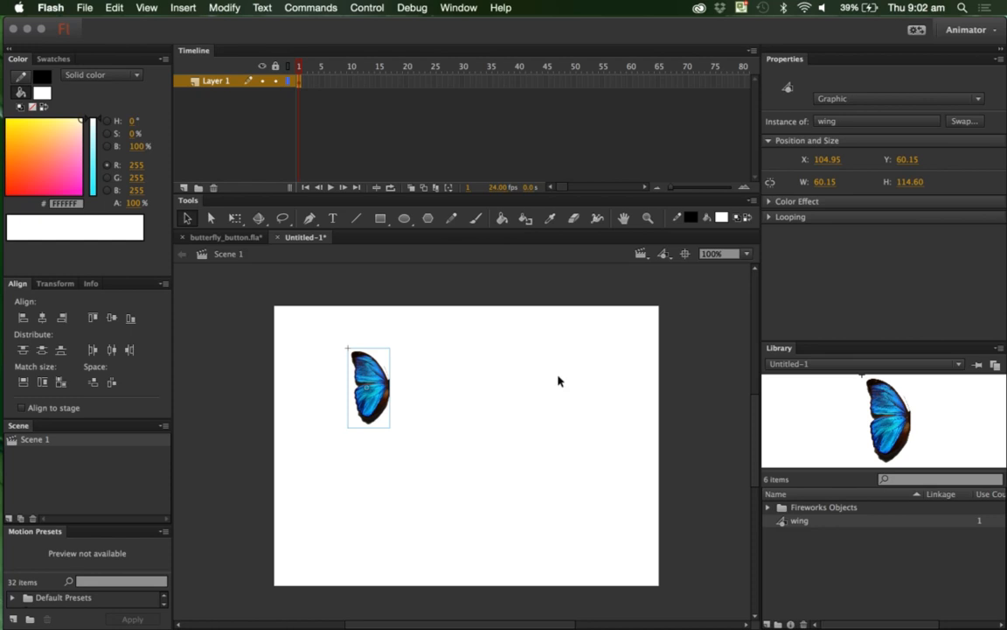
- Try a black stage background and restore the white one
left_click(587, 367)
left_click(825, 293)
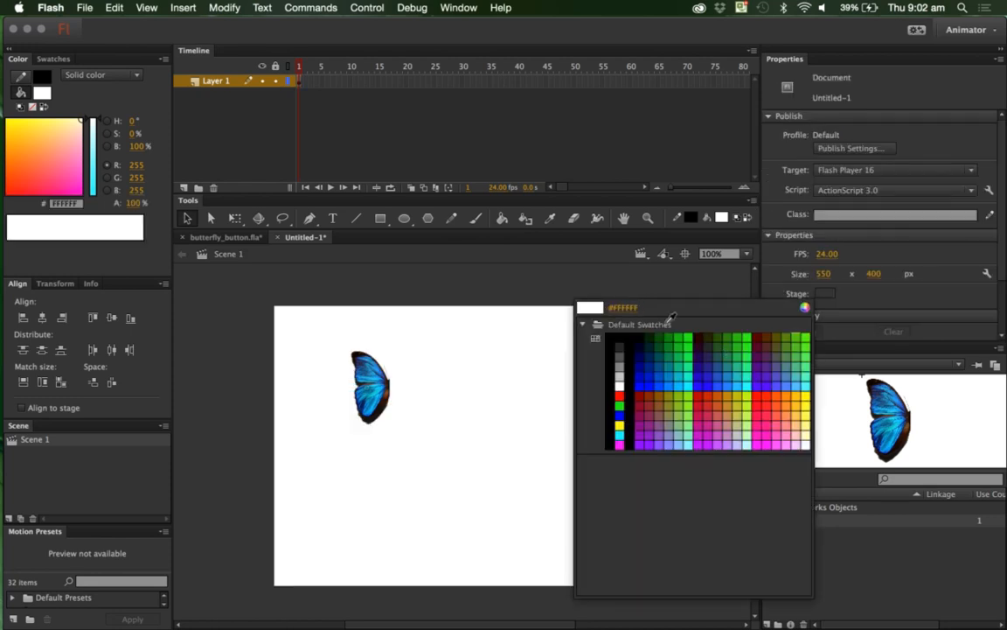
left_click(619, 339)
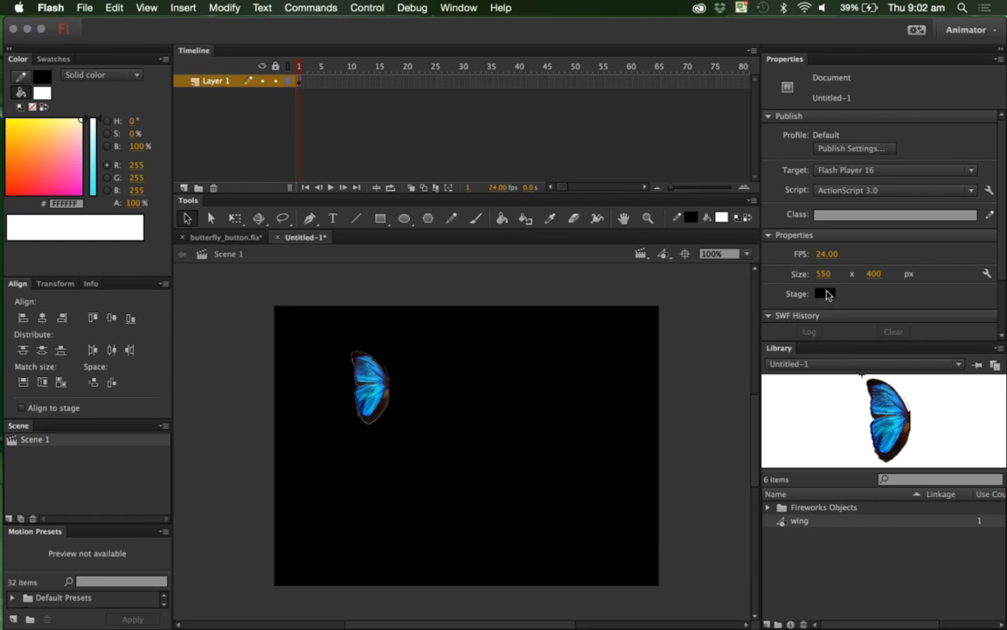
left_click(822, 294)
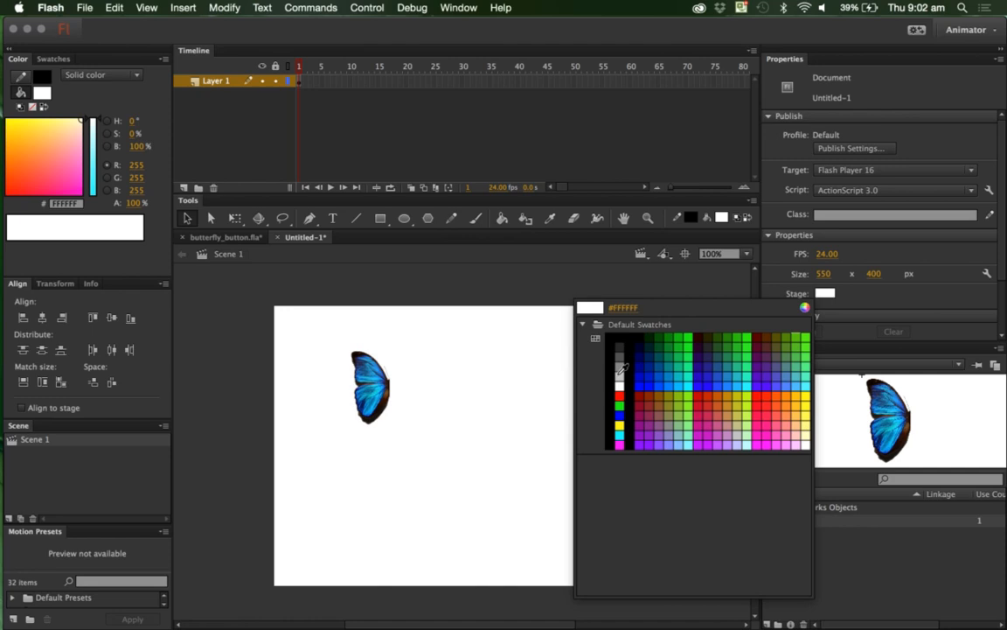
left_click(620, 353)
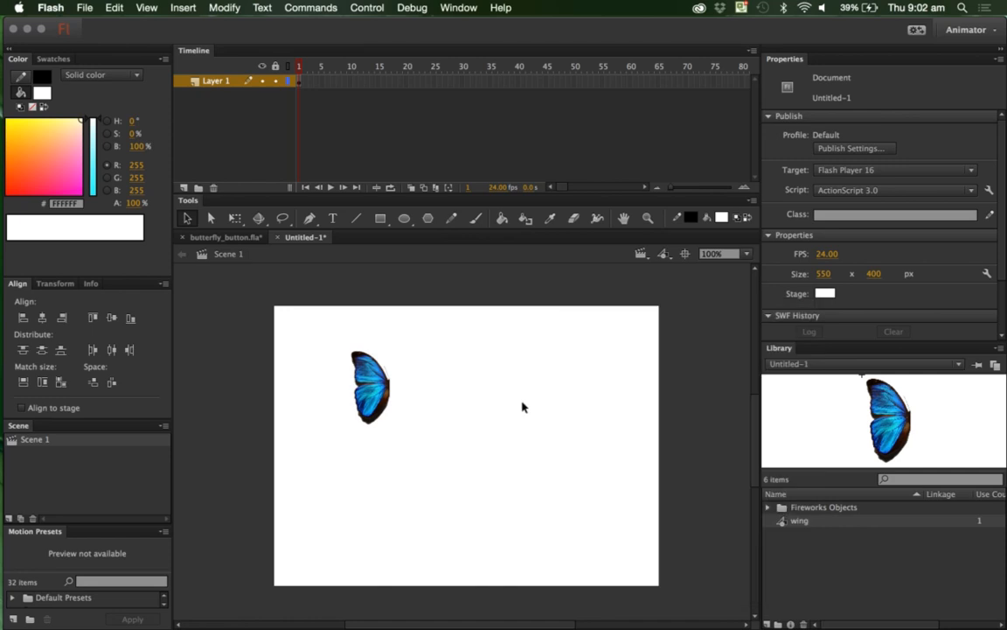
- Move the wing nearer the middle of the stage, to about X 182, Y 138
left_click(390, 395)
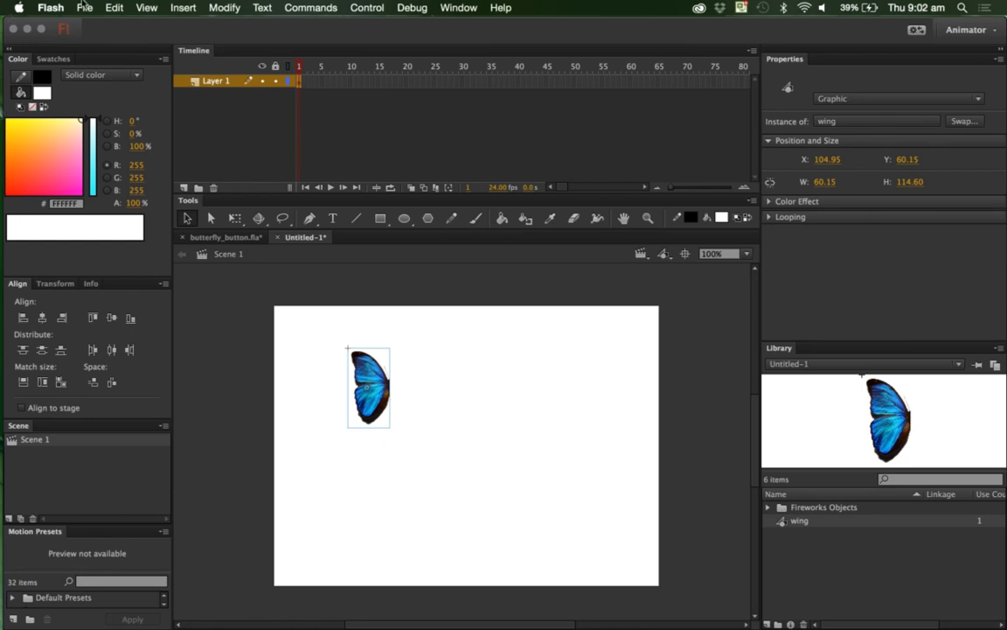
left_click(85, 8)
mouse_move(157, 187)
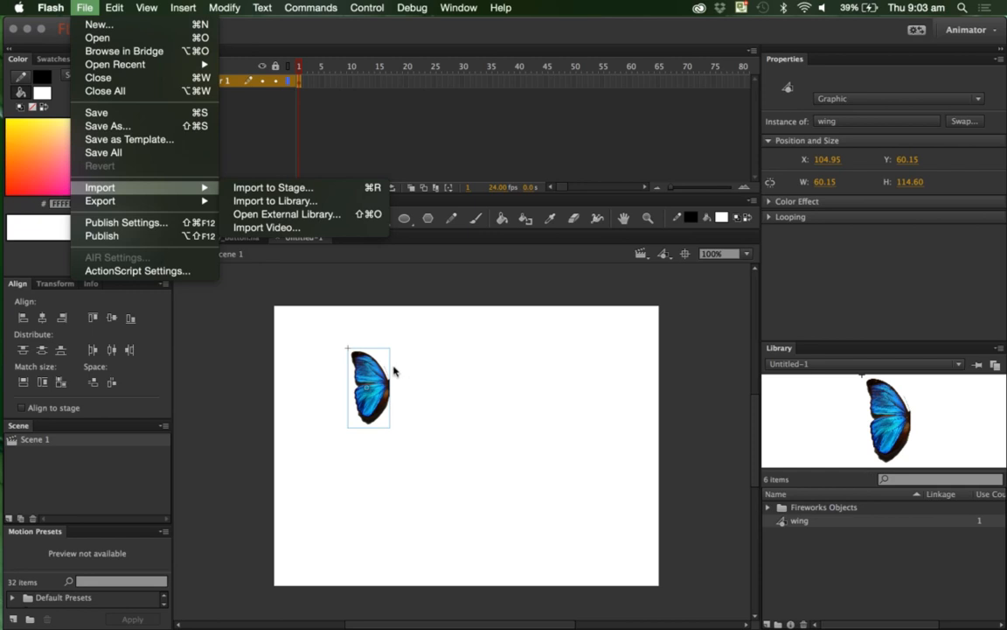
left_click_drag(368, 375, 433, 410)
left_click_drag(368, 370, 426, 434)
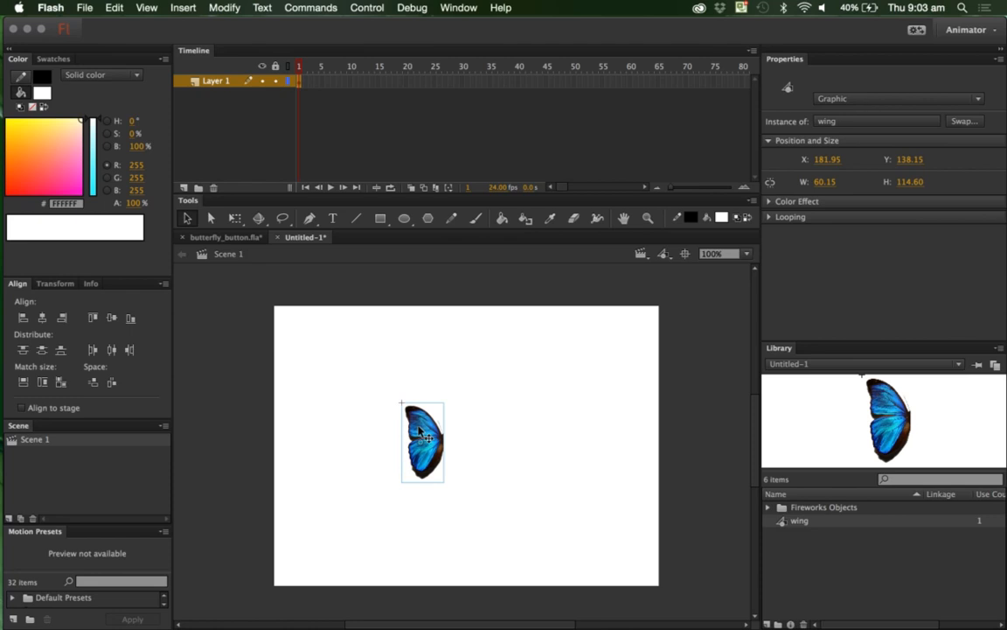
- Duplicate the wing symbol as a graphic named "wing copy" and place an instance beside the original wing on the stage
right_click(781, 522)
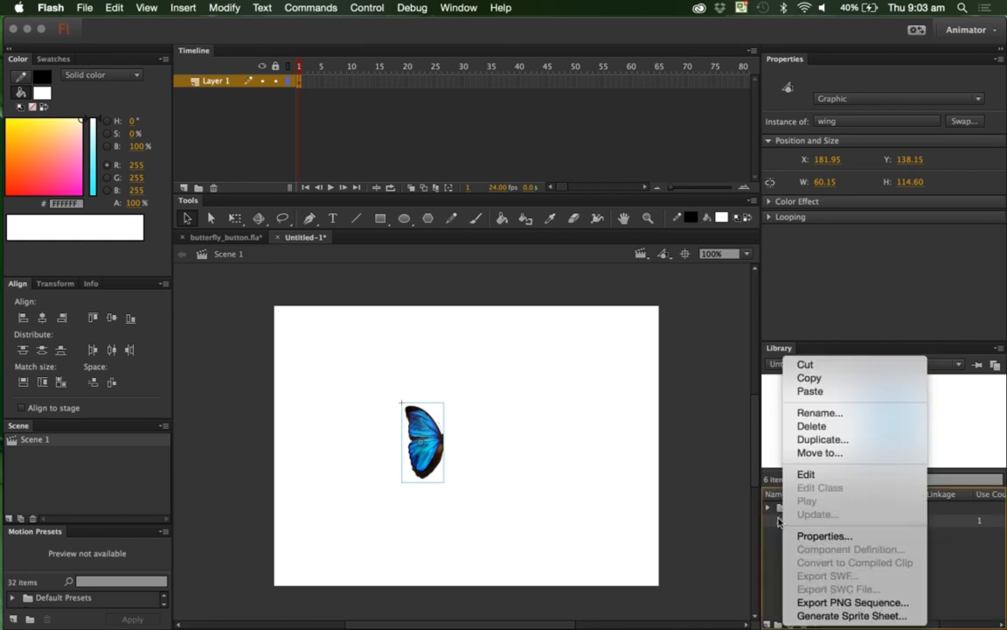
left_click(822, 440)
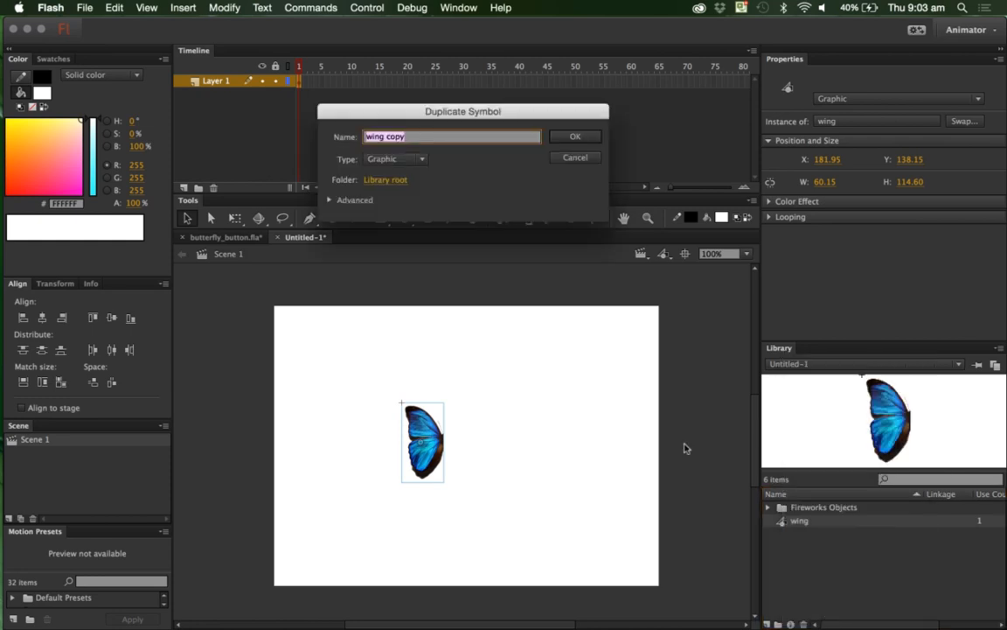
left_click(572, 136)
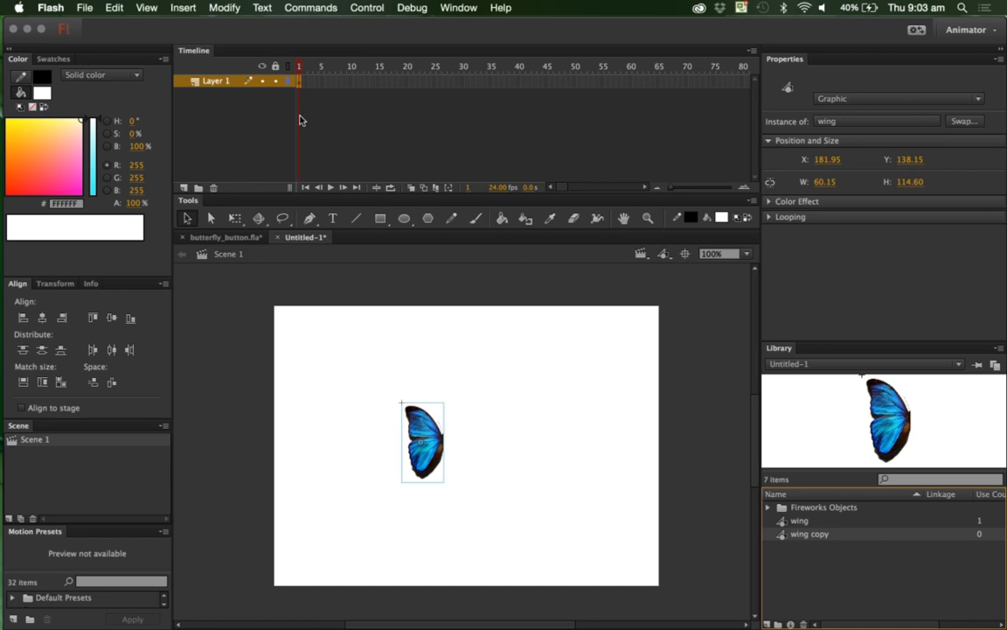
left_click_drag(781, 536, 488, 432)
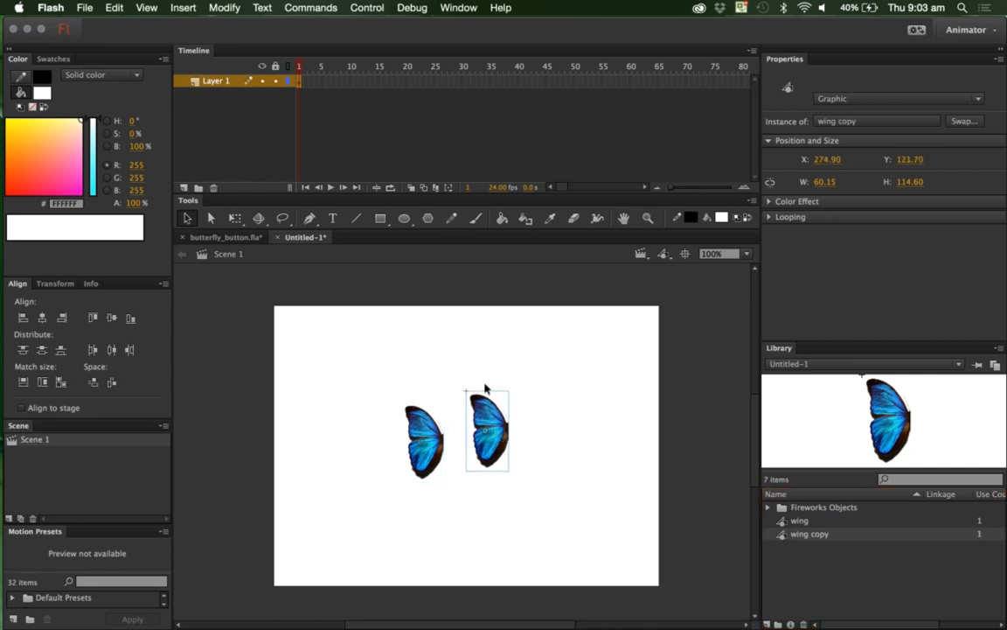
left_click(176, 6)
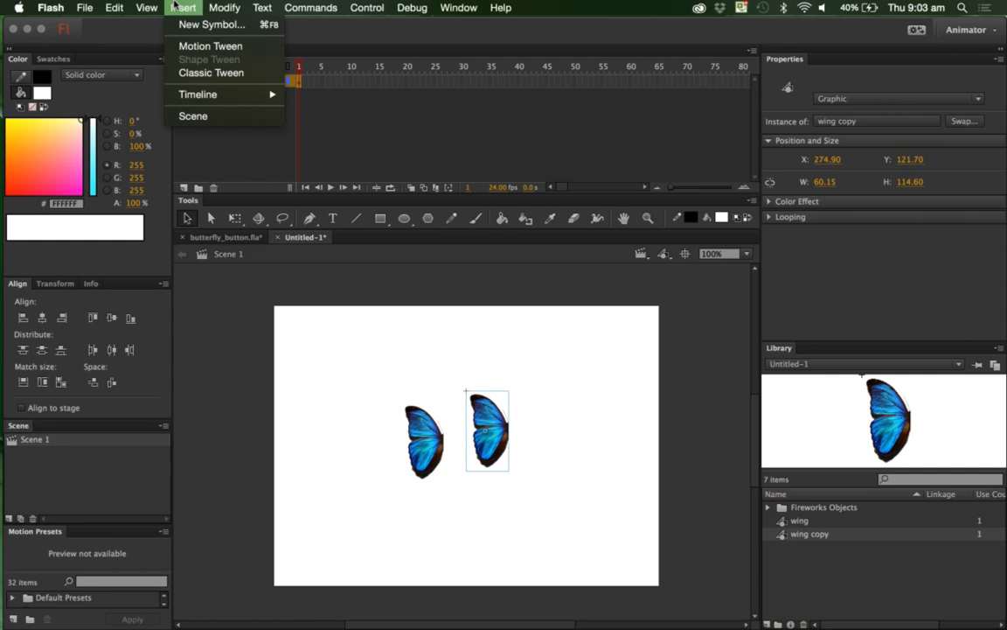
mouse_move(139, 6)
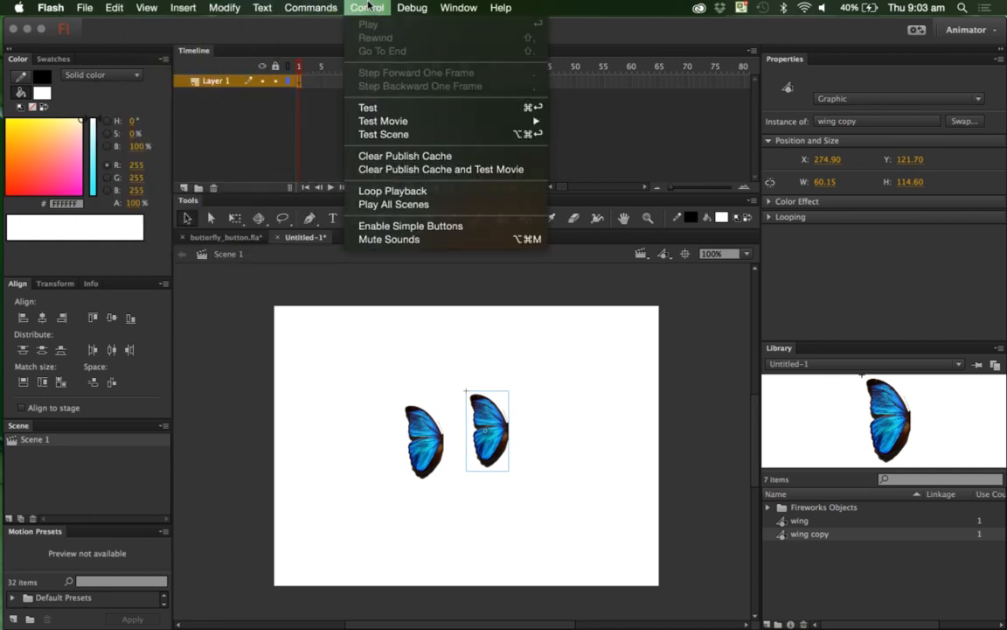
left_click(367, 6)
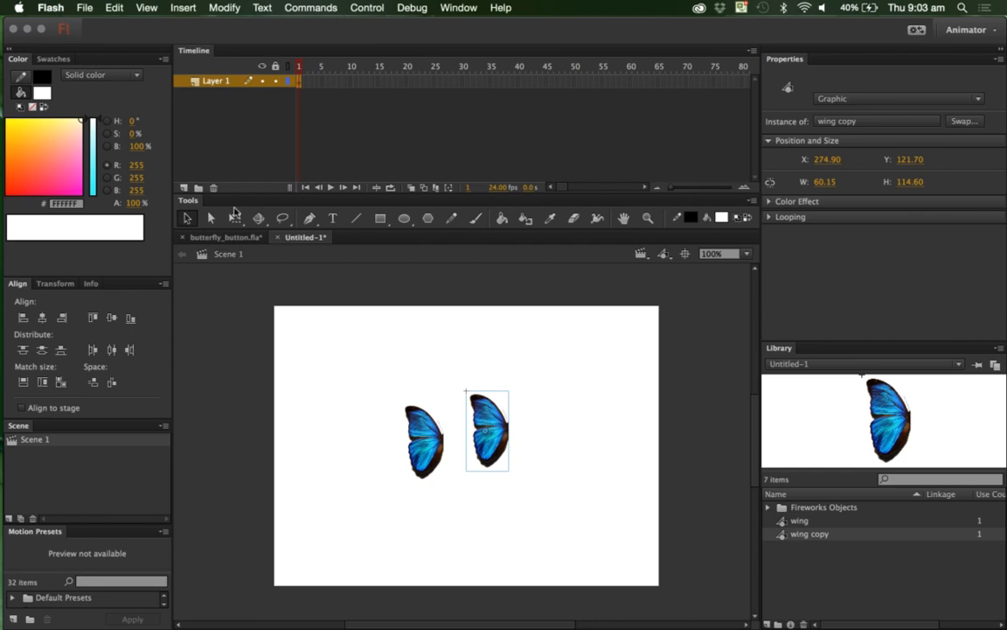
- Flip the wing copy horizontally and align it against the original wing to form a butterfly, at about X 304.5, Y 138
left_click(235, 218)
mouse_move(457, 423)
left_mouse_down()
mouse_move(512, 421)
mouse_move(463, 438)
left_mouse_up()
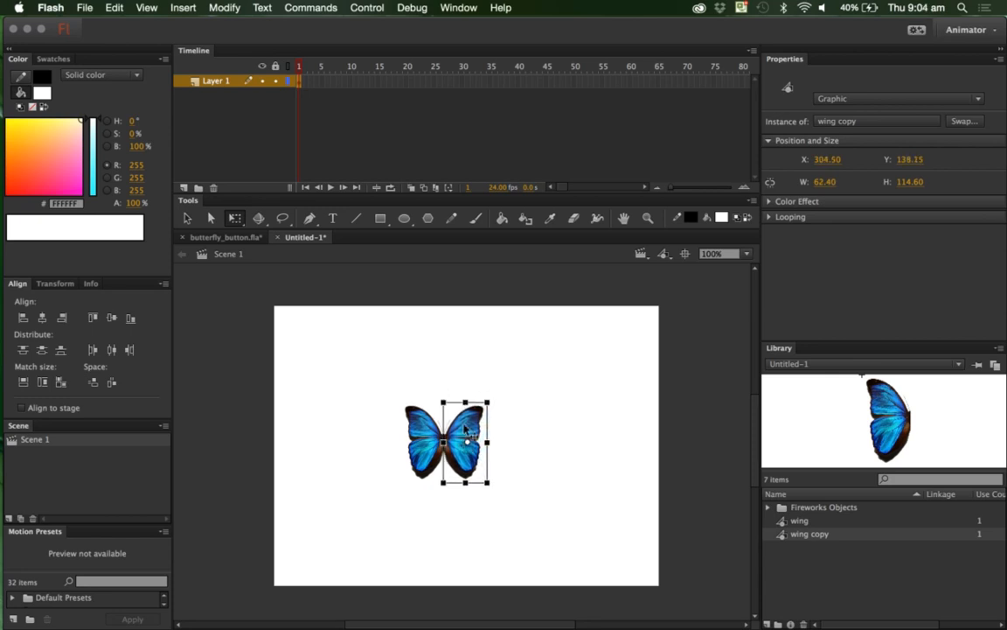
left_click(519, 429)
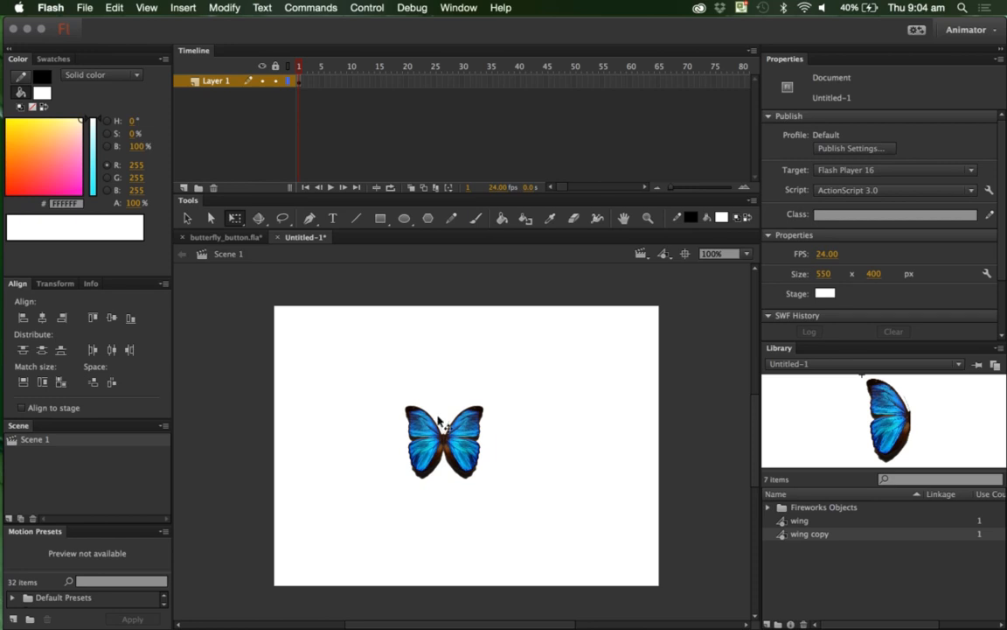
- Select both wings and start converting them to a symbol of type Movie Clip
left_click_drag(355, 372, 550, 527)
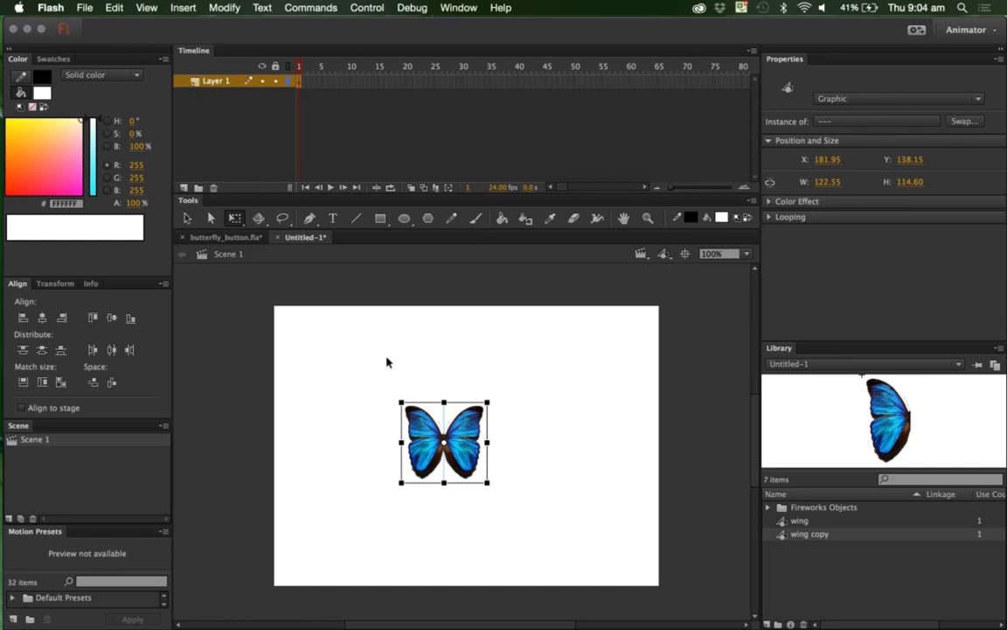
left_click(349, 369)
left_click_drag(350, 367, 557, 532)
right_click(462, 444)
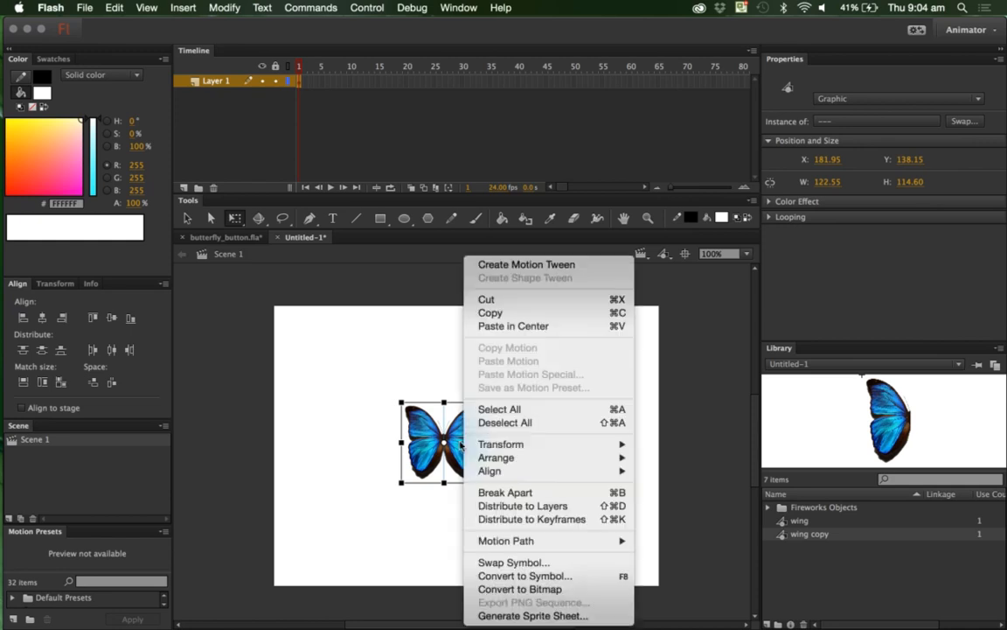
left_click(525, 574)
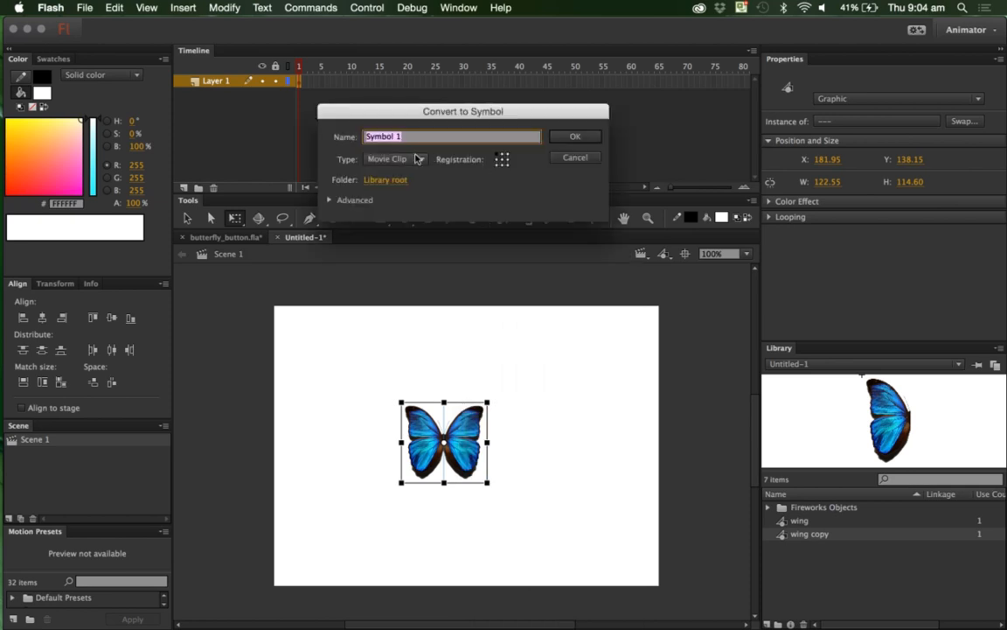
left_click(420, 159)
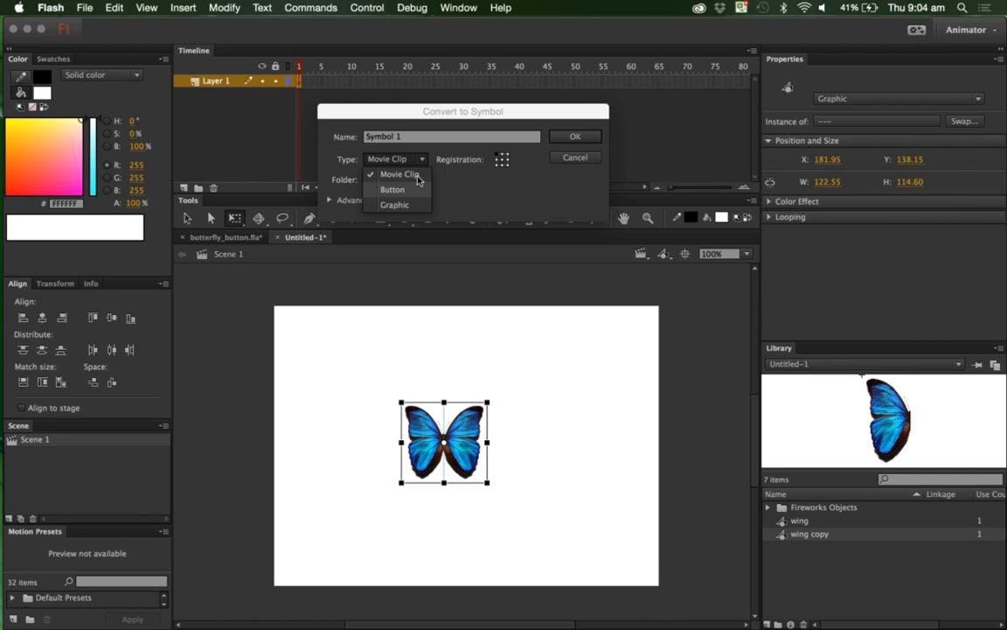
left_click(417, 176)
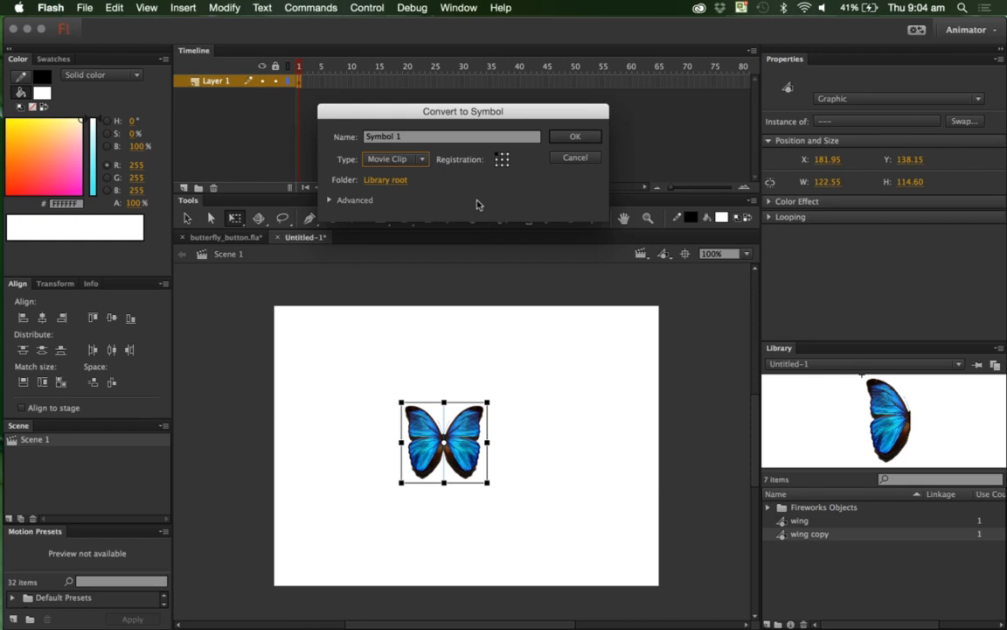
left_click(420, 159)
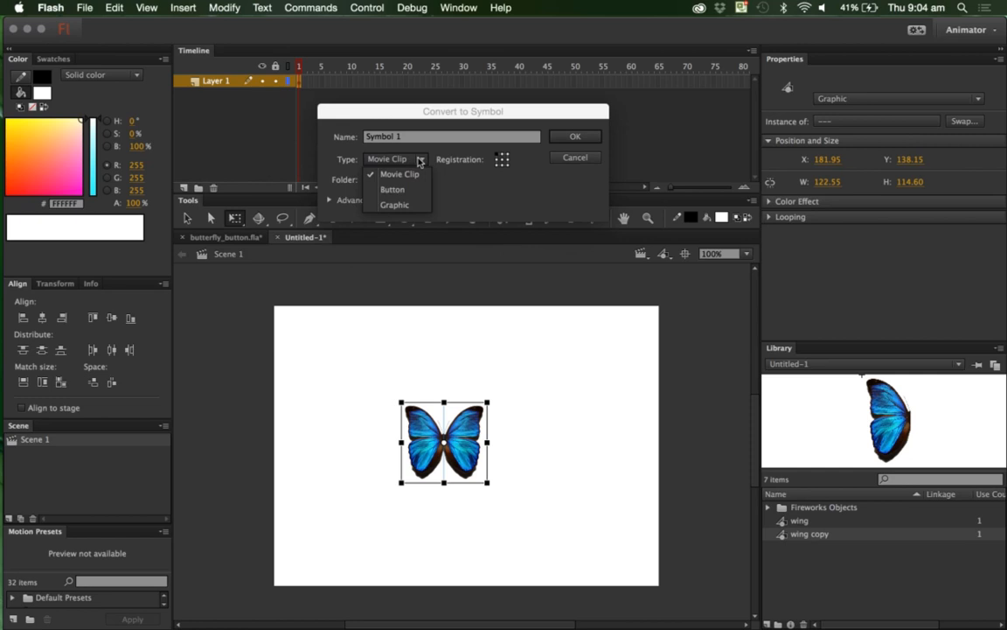
left_click(418, 161)
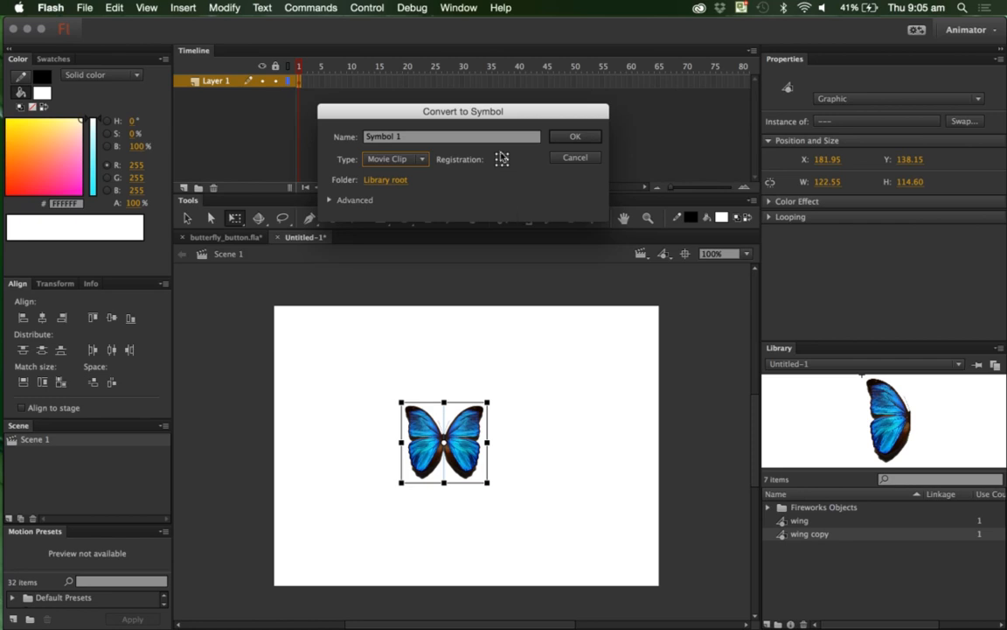
- Name the new movie clip butterfly_mov, with a centre registration point, and create it
left_click(408, 138)
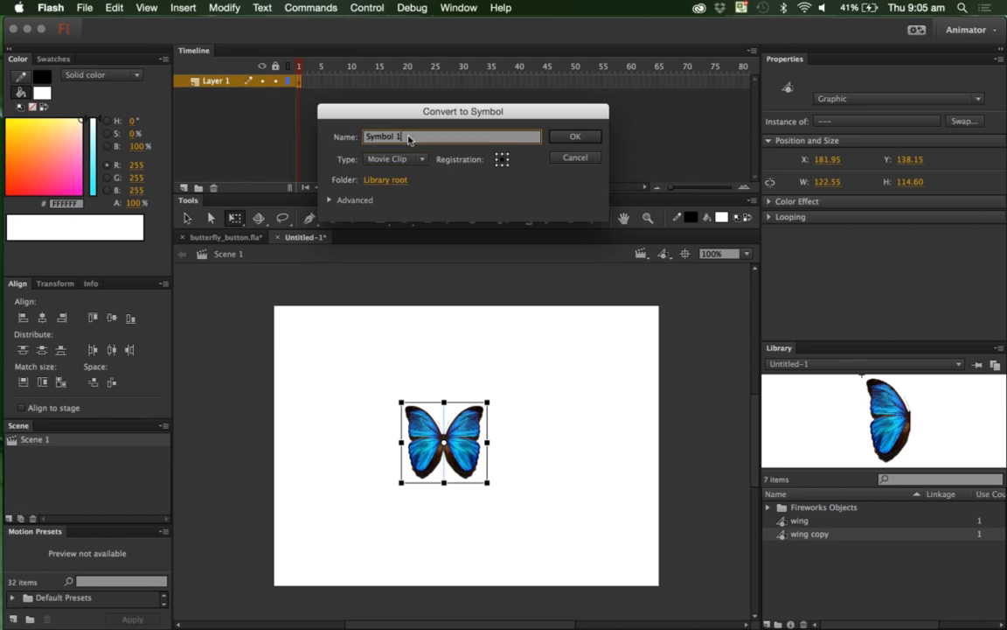
left_click_drag(409, 132, 349, 131)
type("butterfly")
type("mov")
left_click(574, 137)
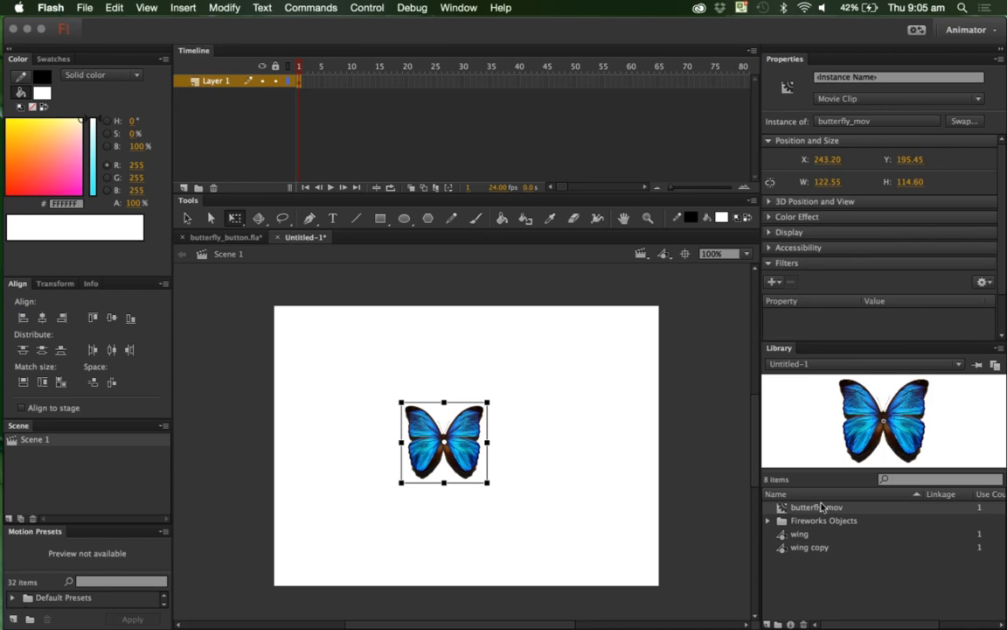
- Place two extra butterfly_mov instances on the stage and delete them again
left_click_drag(831, 511, 578, 425)
left_click_drag(819, 508, 434, 362)
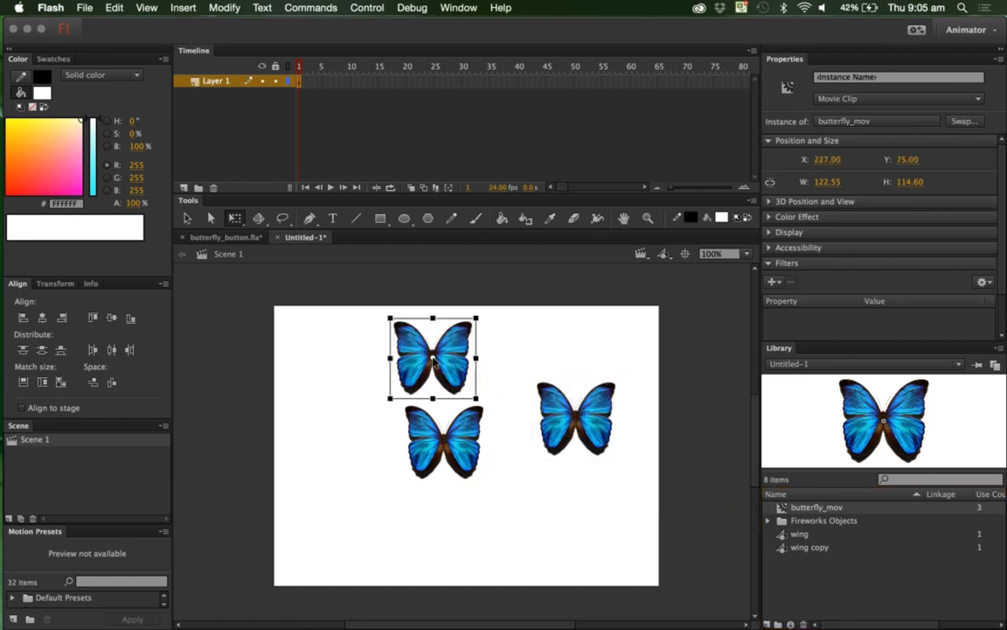
key("Delete")
left_click(558, 409)
key("Delete")
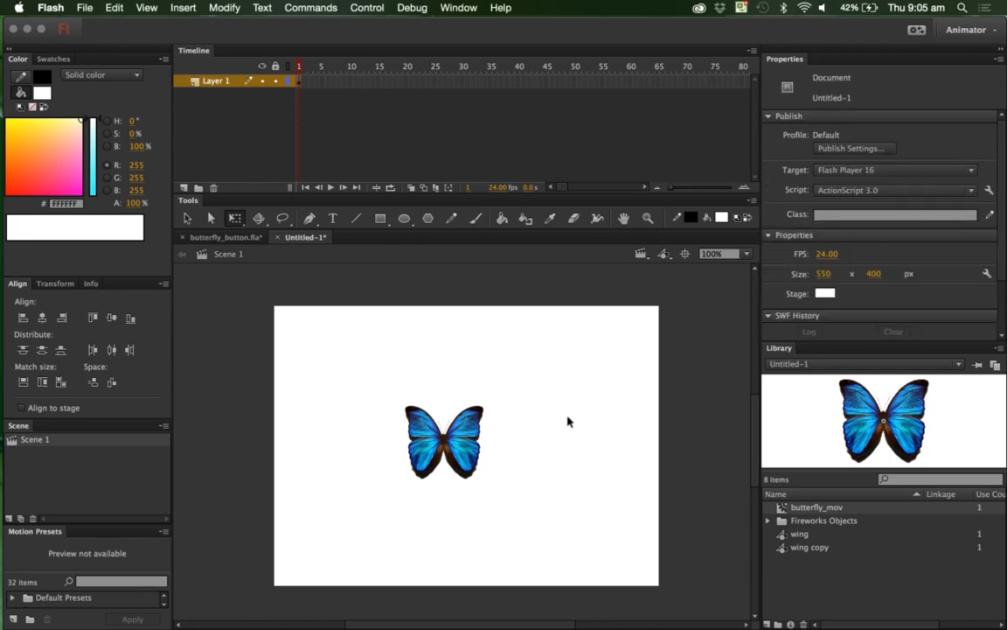
- Open the butterfly_mov instance for editing and insert a keyframe at frame 2 of Layer 1
double_click(463, 442)
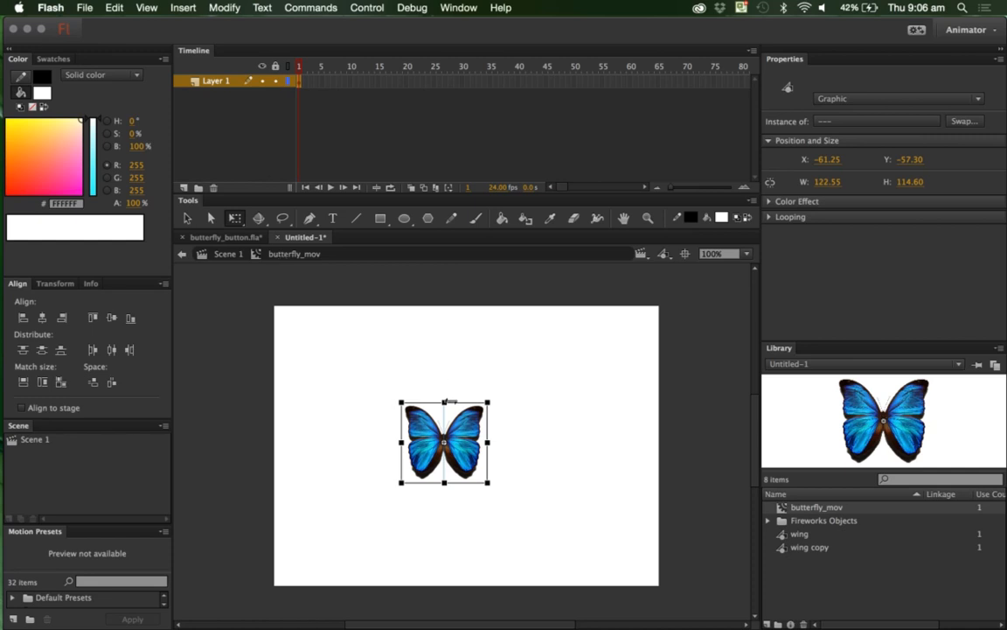
left_click(399, 349)
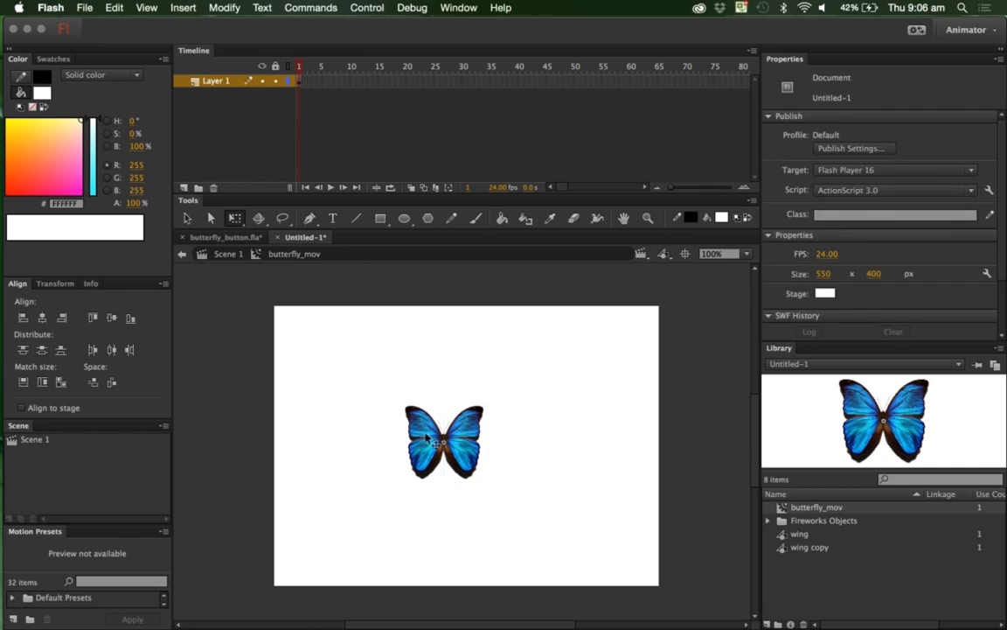
left_click(307, 84)
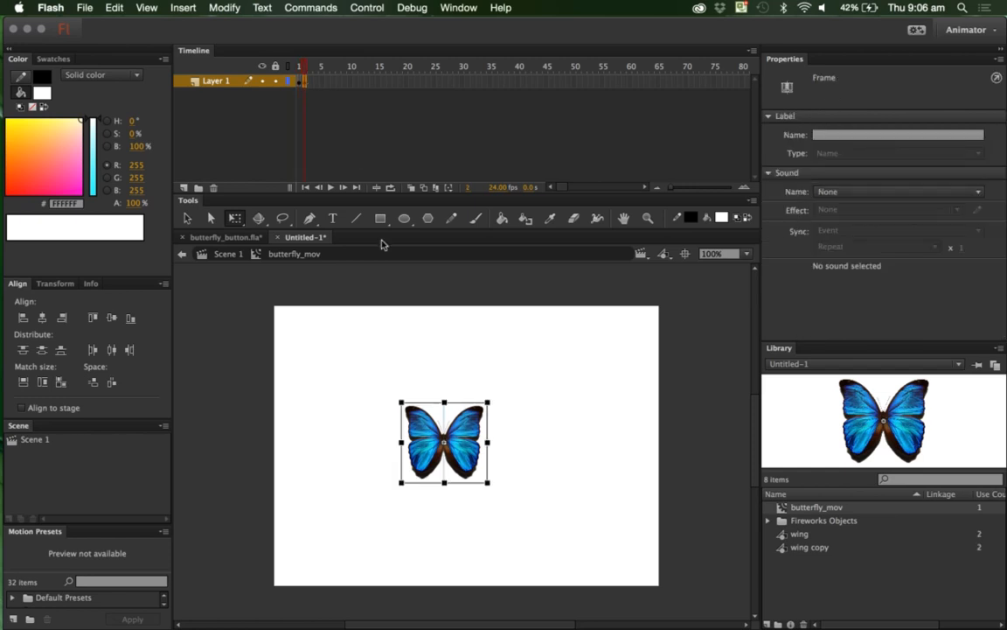
- Narrow the butterfly's left wing on frame 2 to about 44 px wide, keeping its inner edge at the body
left_click(380, 358)
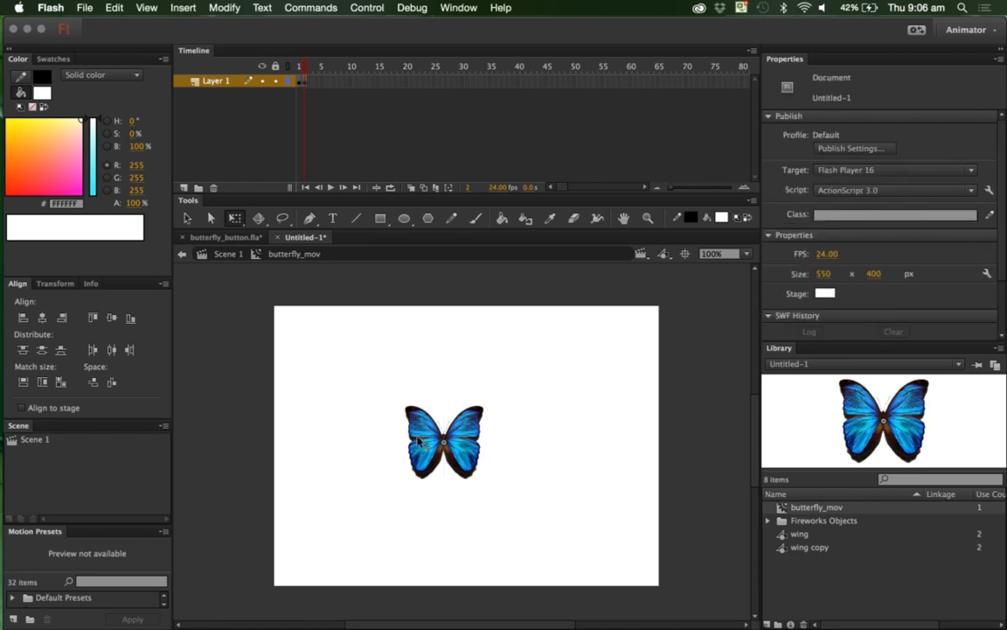
left_click(418, 441)
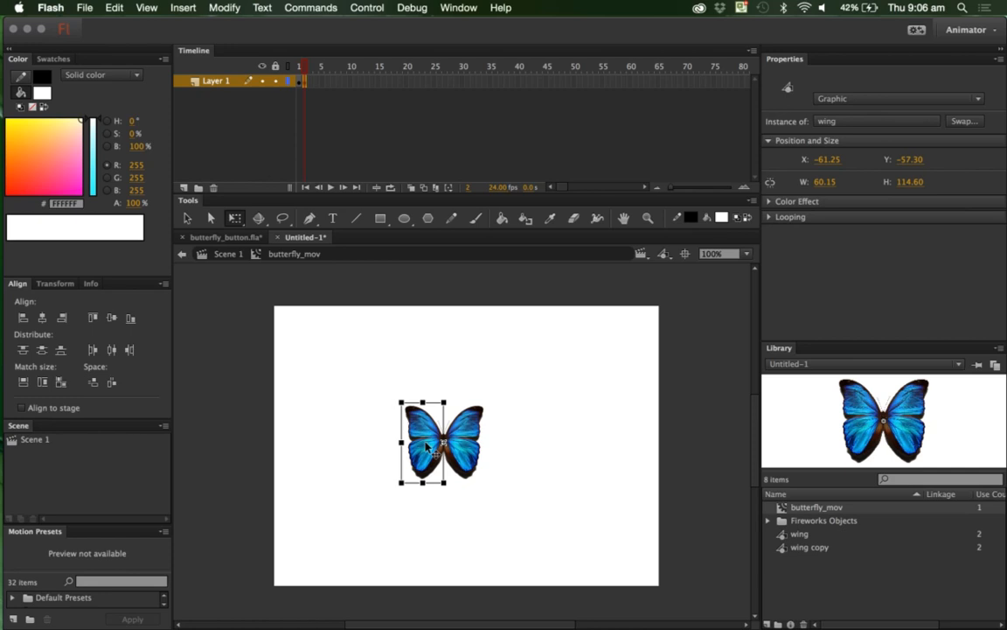
left_click_drag(396, 434, 407, 434)
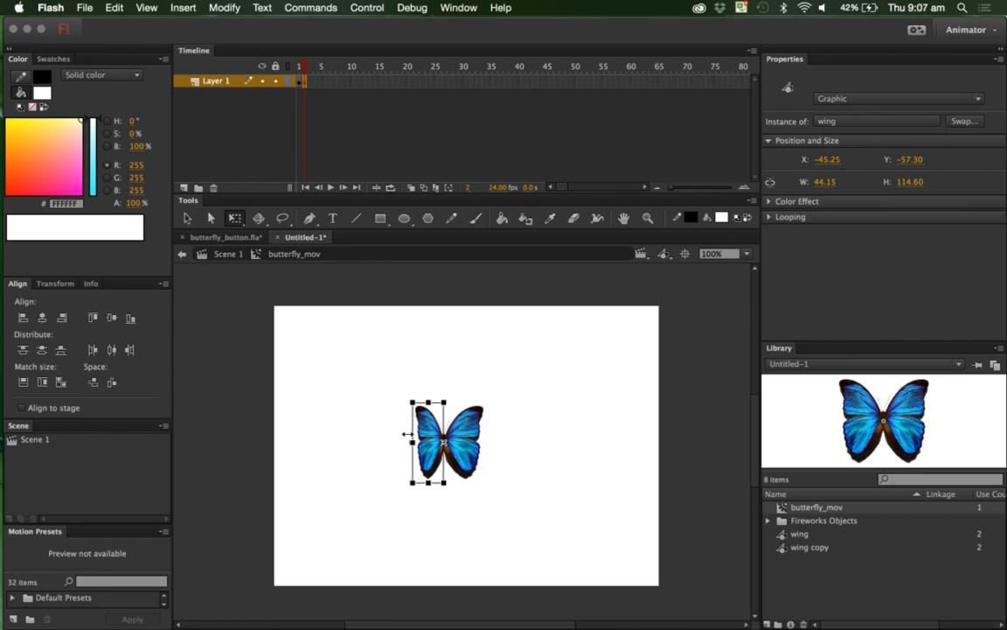
- Narrow the butterfly's right wing on frame 2 to about 46 px wide and insert a keyframe at frame 3
left_click(468, 442)
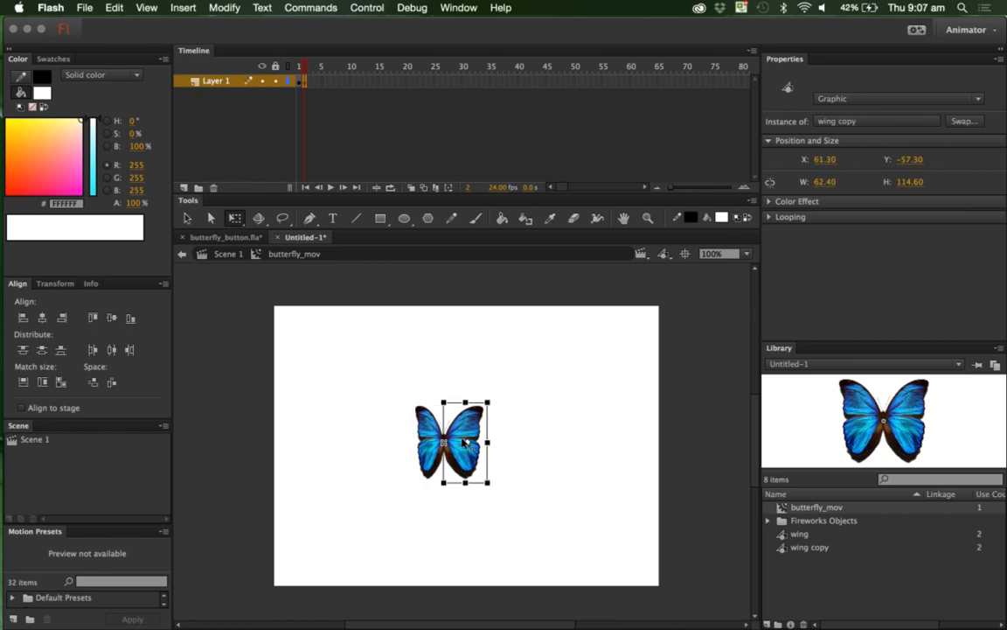
left_click_drag(489, 436, 477, 435)
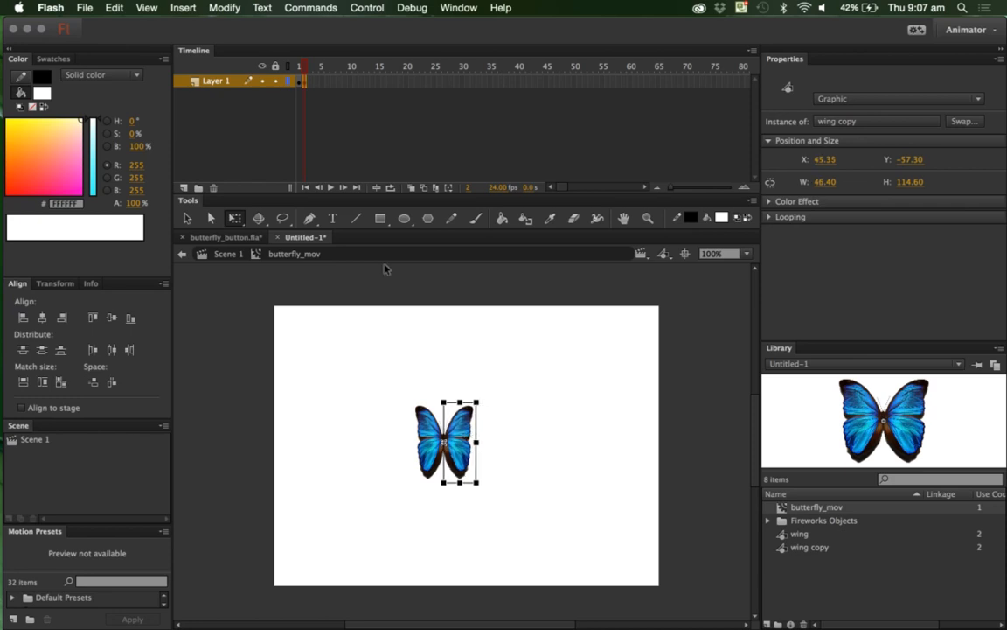
left_click(307, 83)
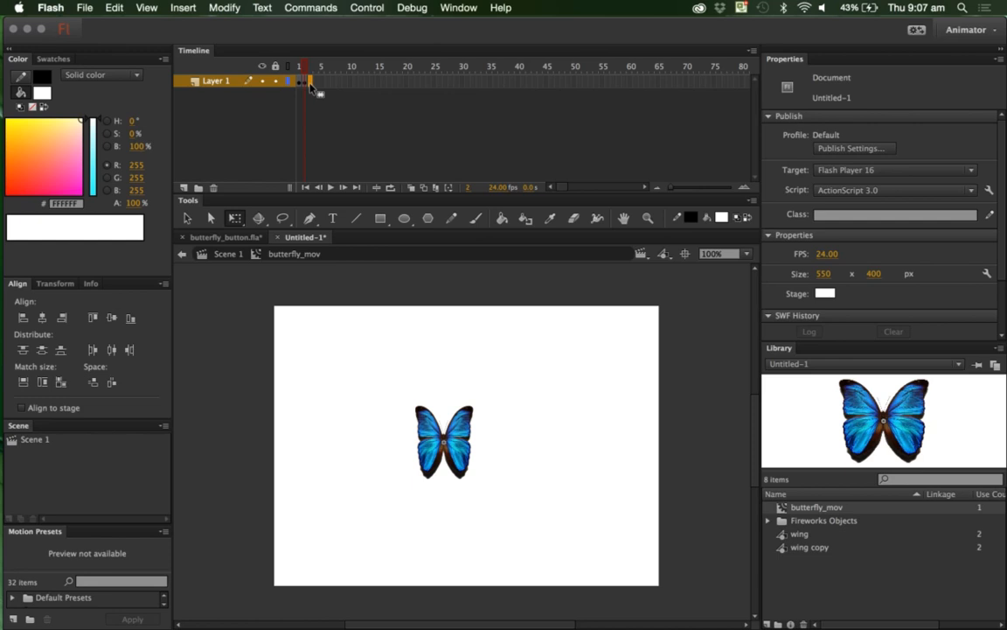
key("F6")
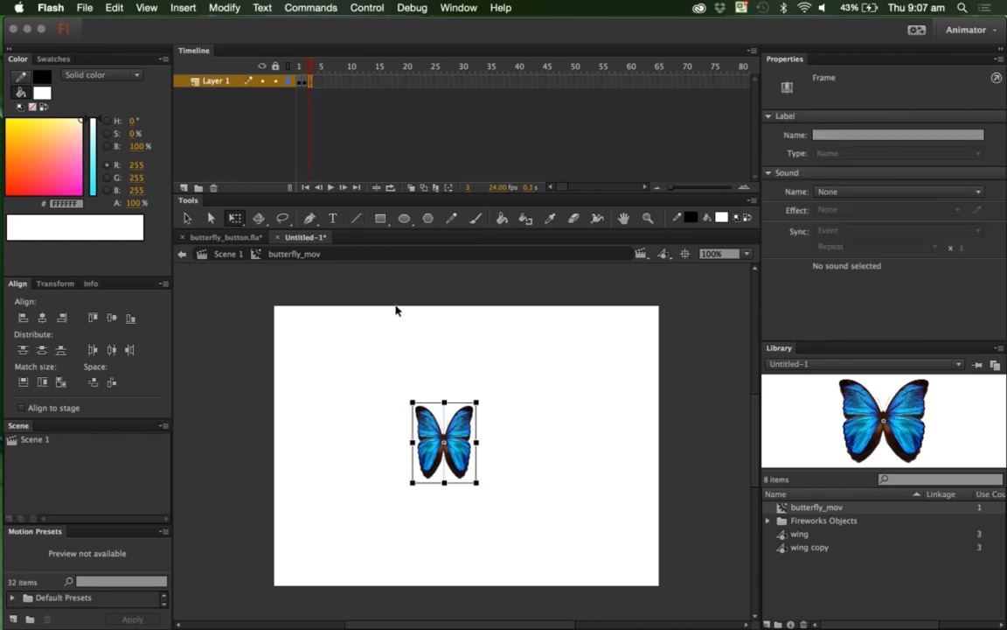
- On frame 3, narrow the left wing to about 28 px and the right wing to about 33 px, keeping both inner edges at the body
left_click(387, 410)
left_click(437, 451)
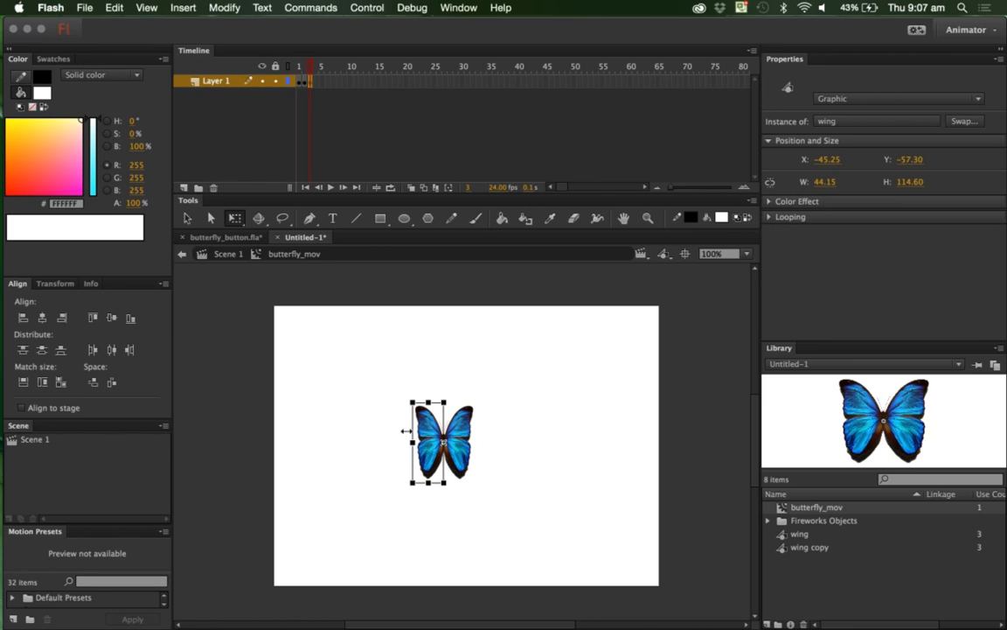
left_click_drag(412, 442, 421, 442)
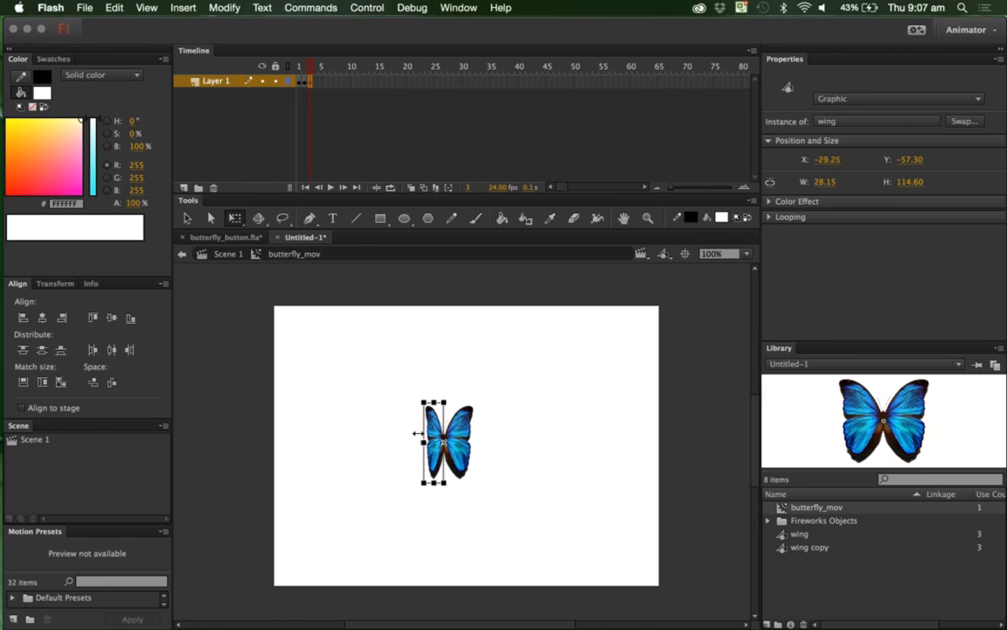
left_click(459, 437)
left_click_drag(476, 441, 461, 433)
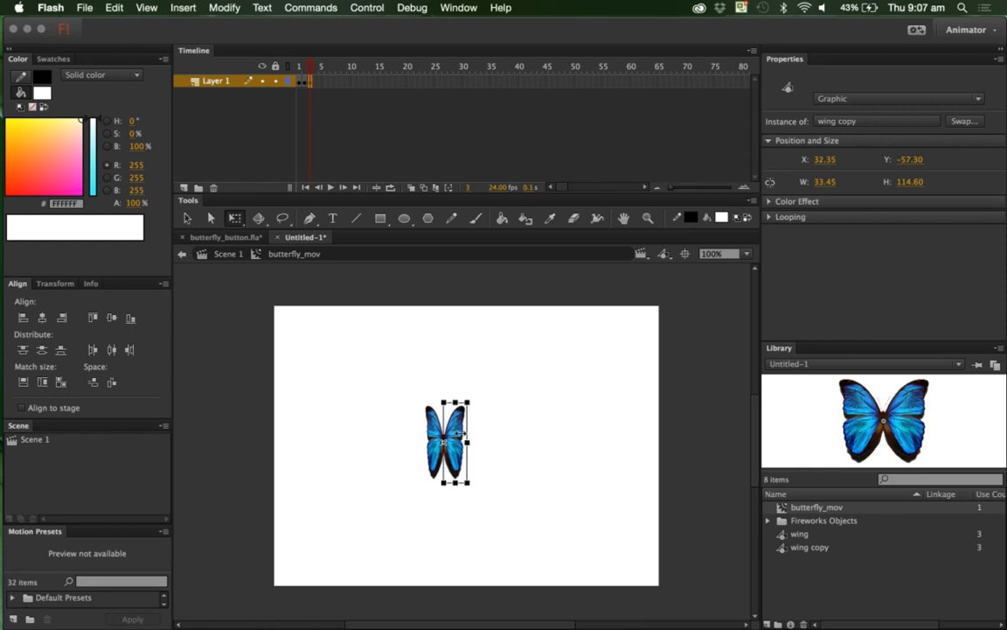
left_click(441, 373)
- Insert a keyframe at frame 4 and narrow both wings further, the right one to about 22 px wide
left_click(317, 82)
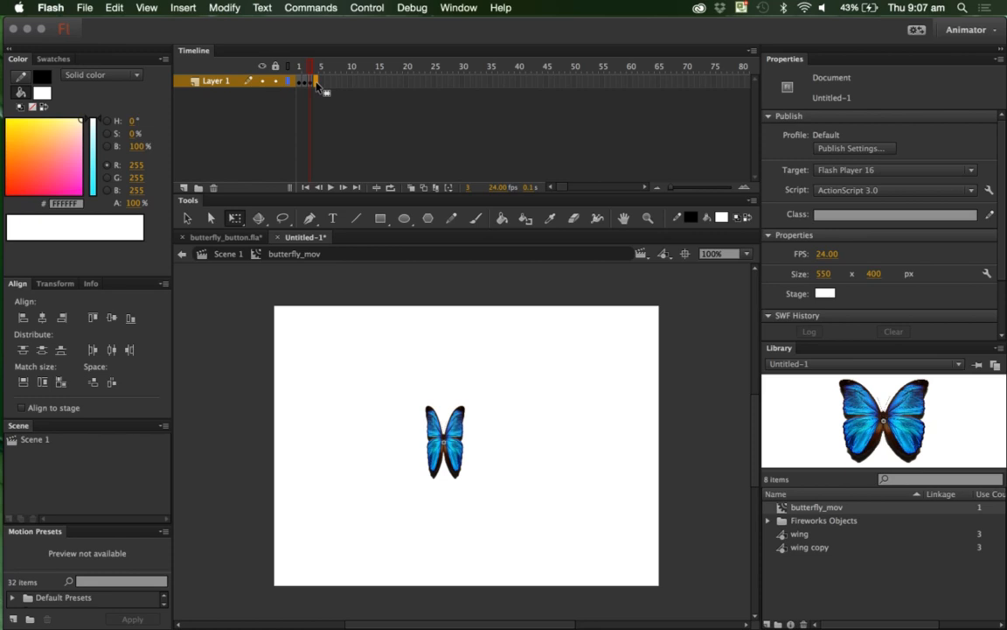
key("F6")
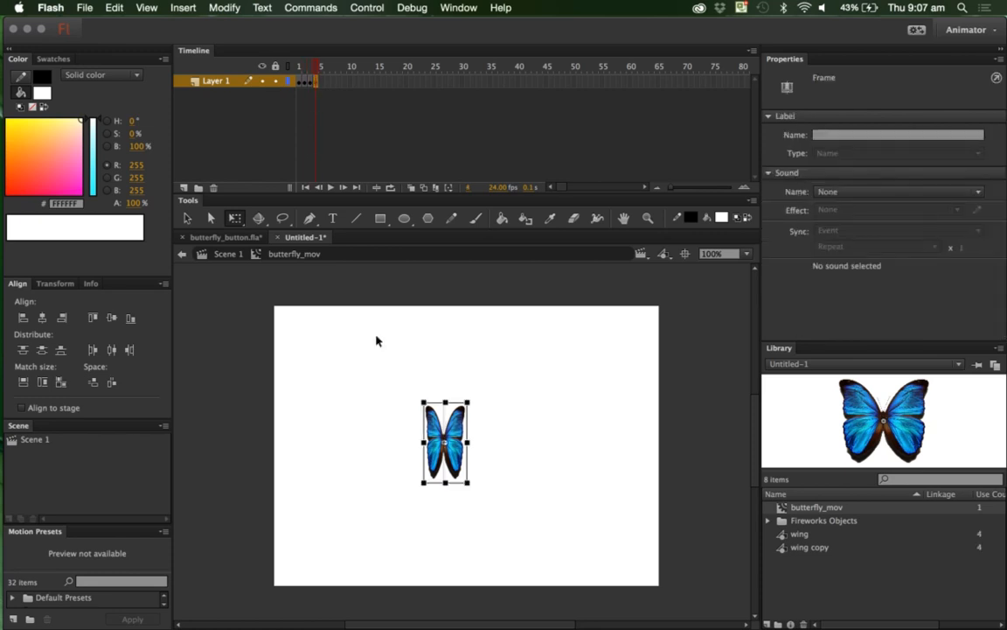
left_click(394, 398)
left_click(436, 450)
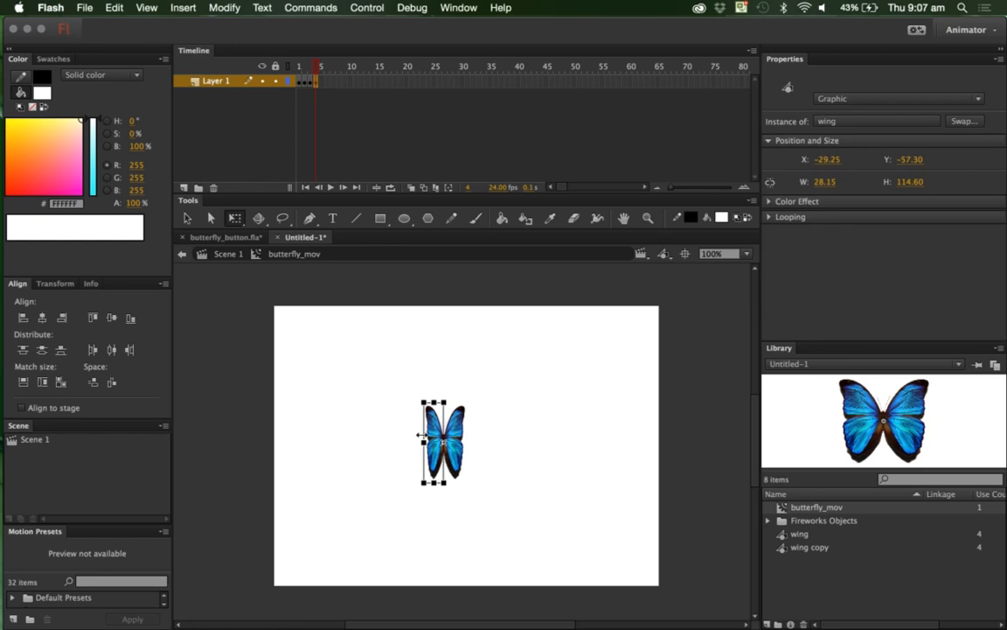
left_click_drag(420, 433, 458, 441)
left_click(460, 446)
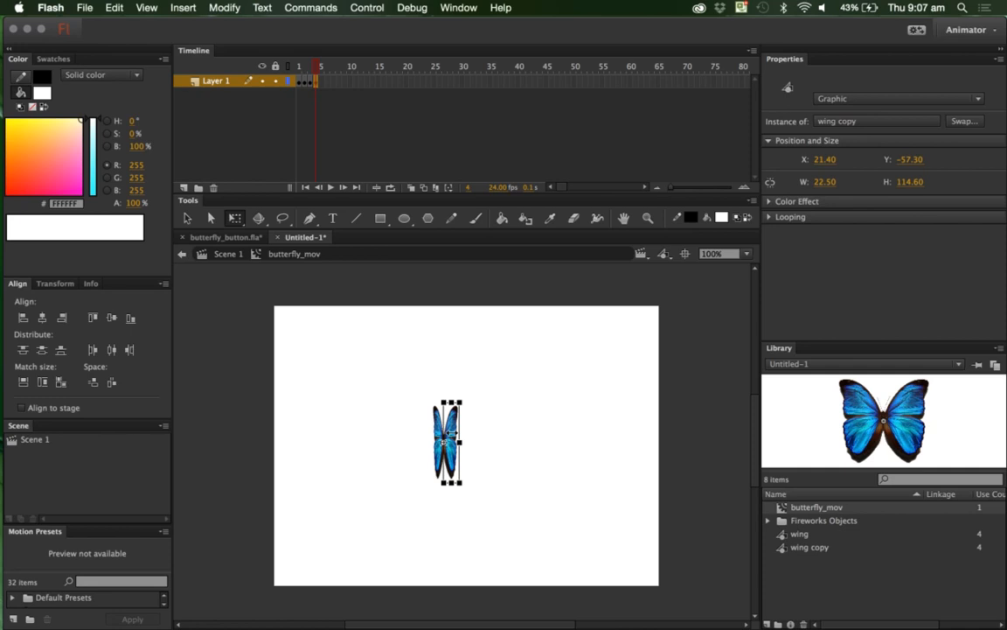
left_click(404, 366)
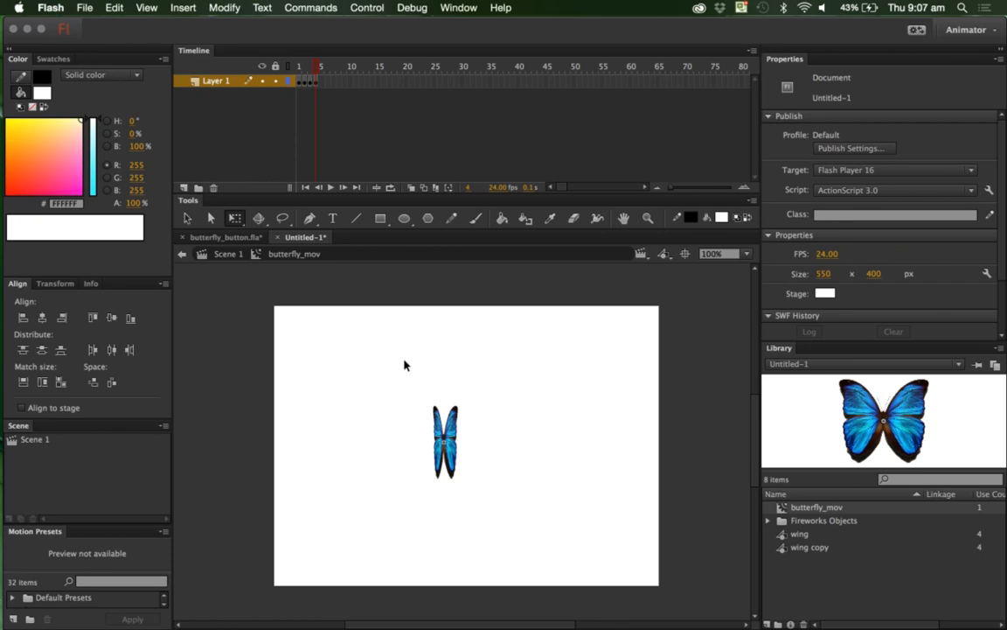
- Copy the frame 3 keyframe of Layer 1 and paste it at frame 5
left_click(311, 82)
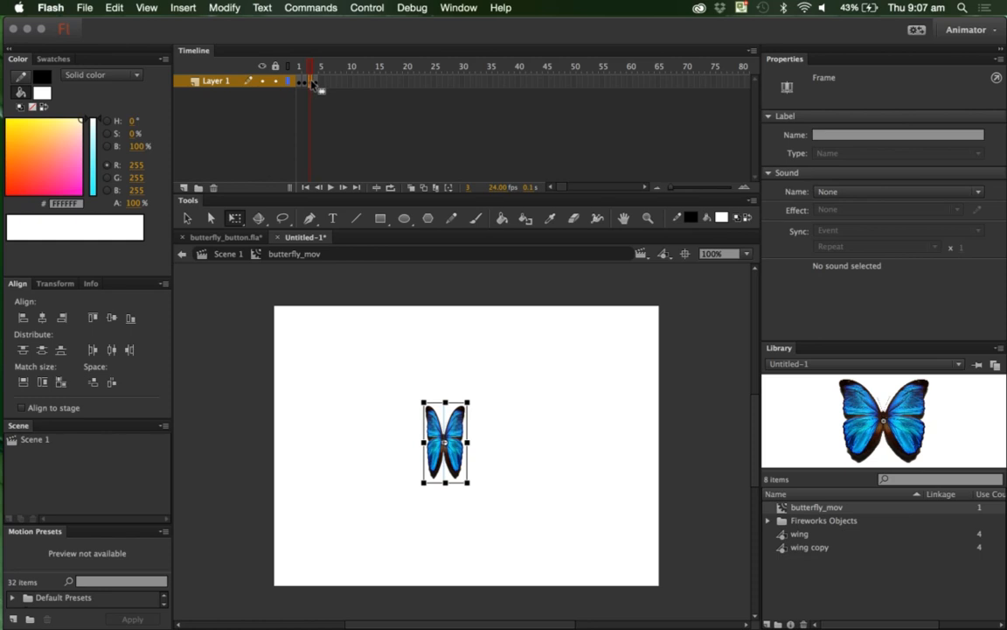
right_click(313, 83)
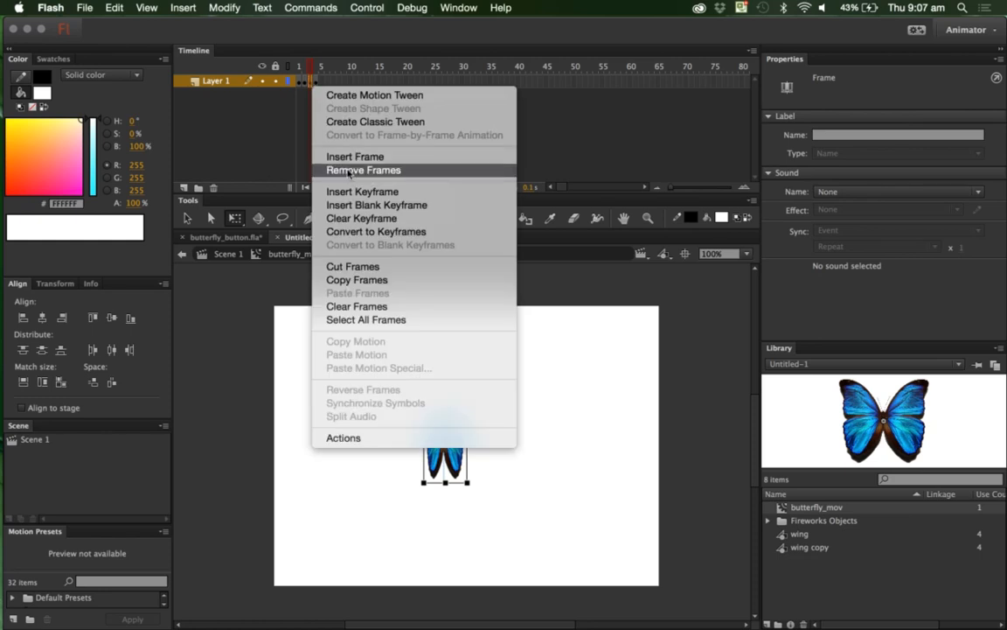
left_click(359, 286)
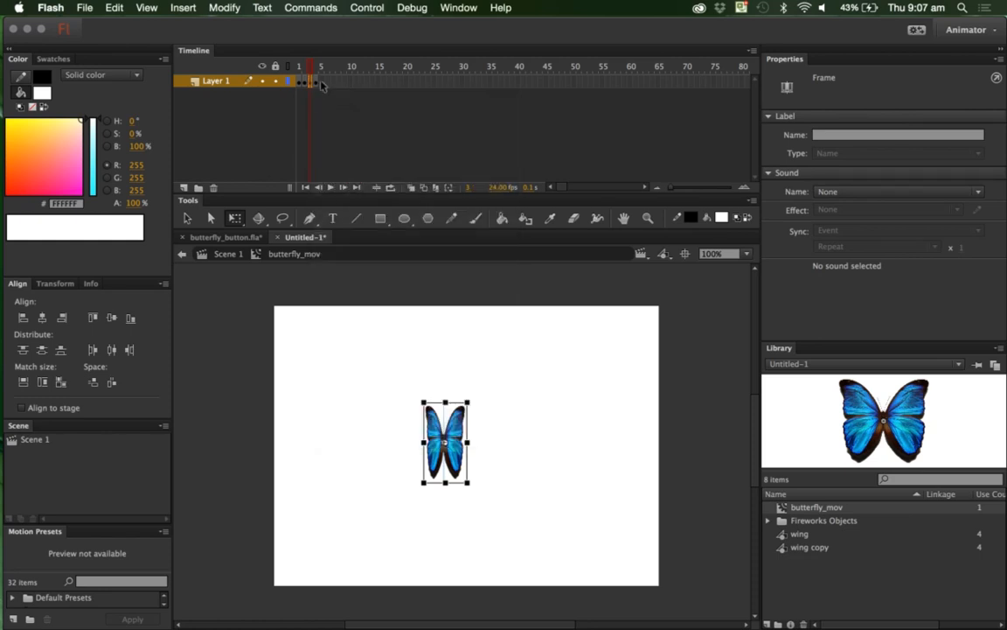
left_click(322, 83)
right_click(322, 84)
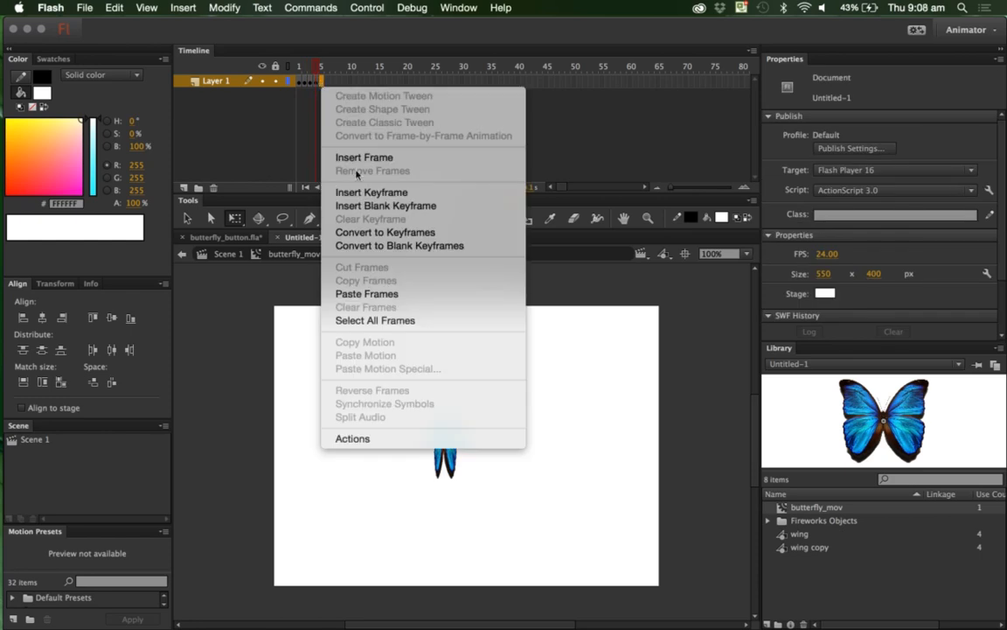
left_click(376, 293)
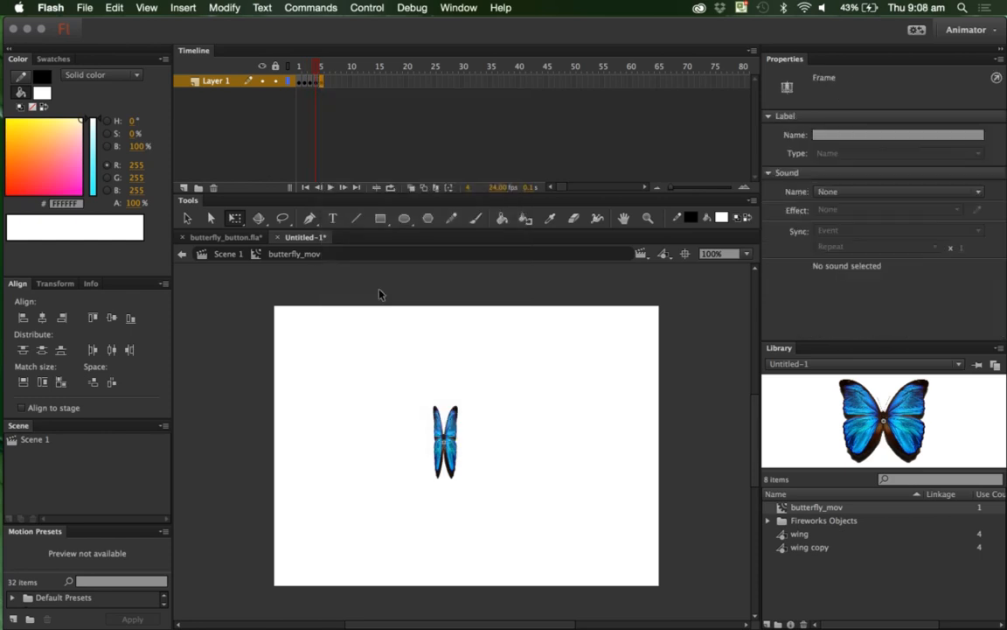
- Copy the frame 2 keyframe of Layer 1 and paste it at frame 6
left_click(317, 63)
left_click(304, 64)
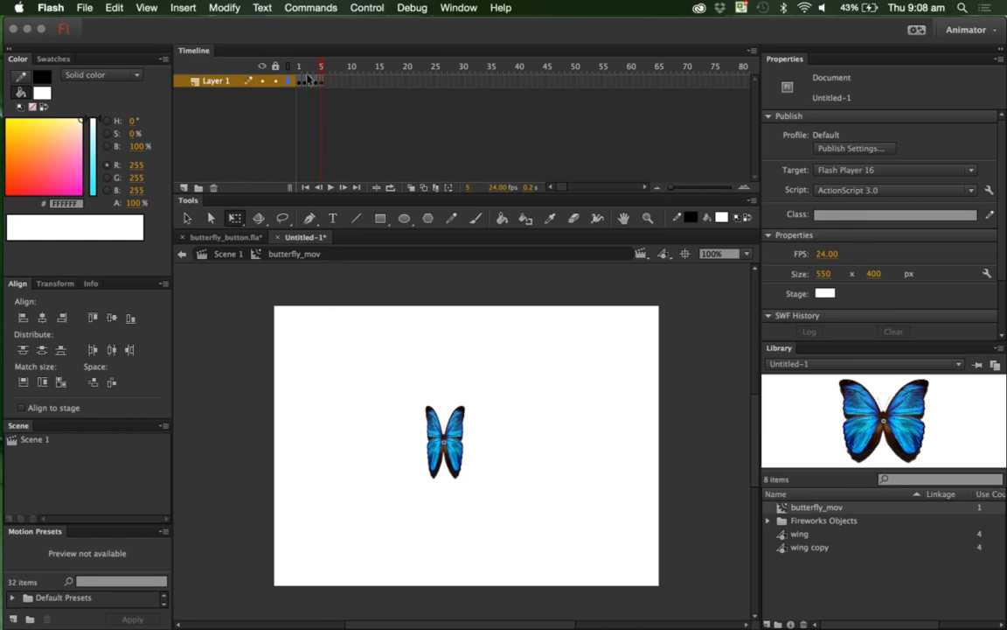
left_click(306, 82)
right_click(307, 83)
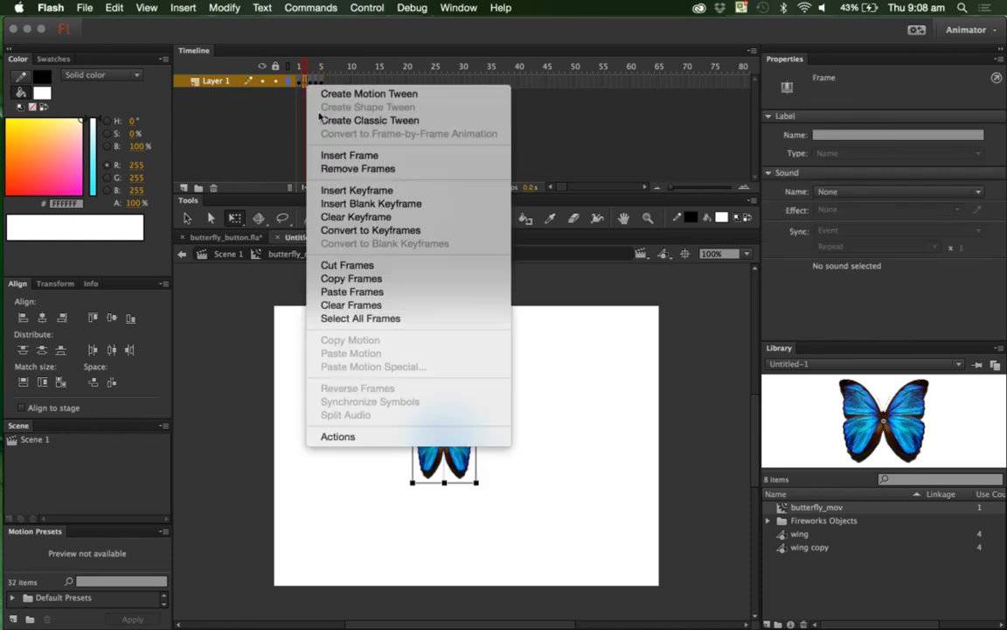
left_click(374, 280)
left_click(325, 81)
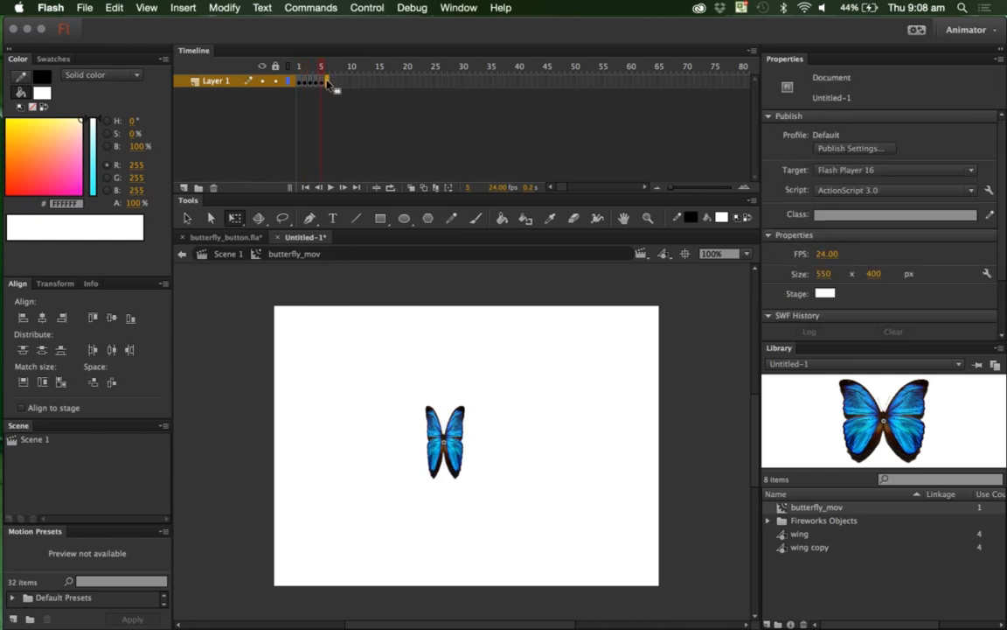
right_click(326, 82)
left_click(377, 292)
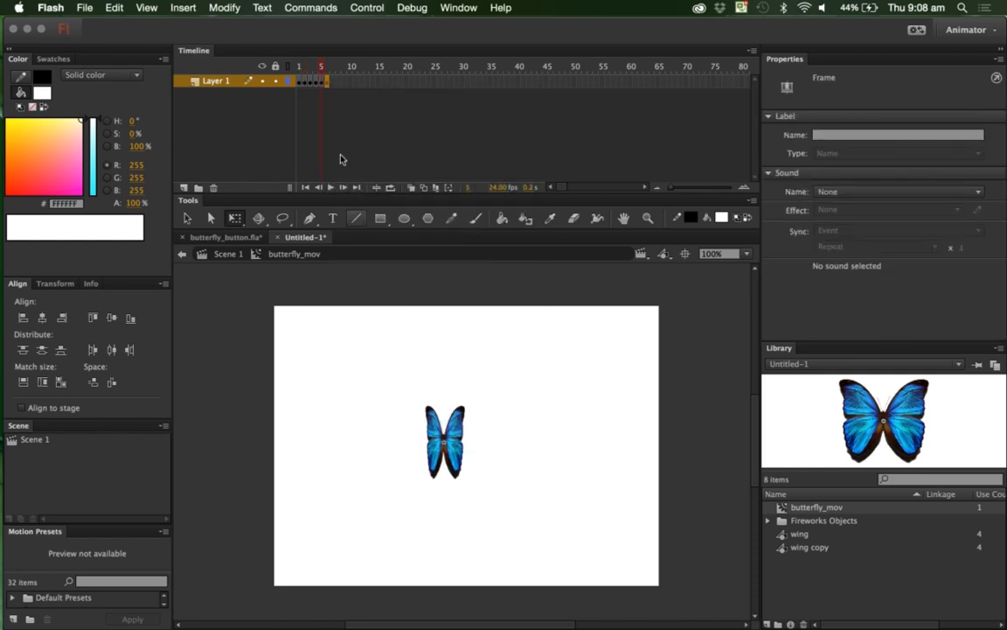
left_click(325, 67)
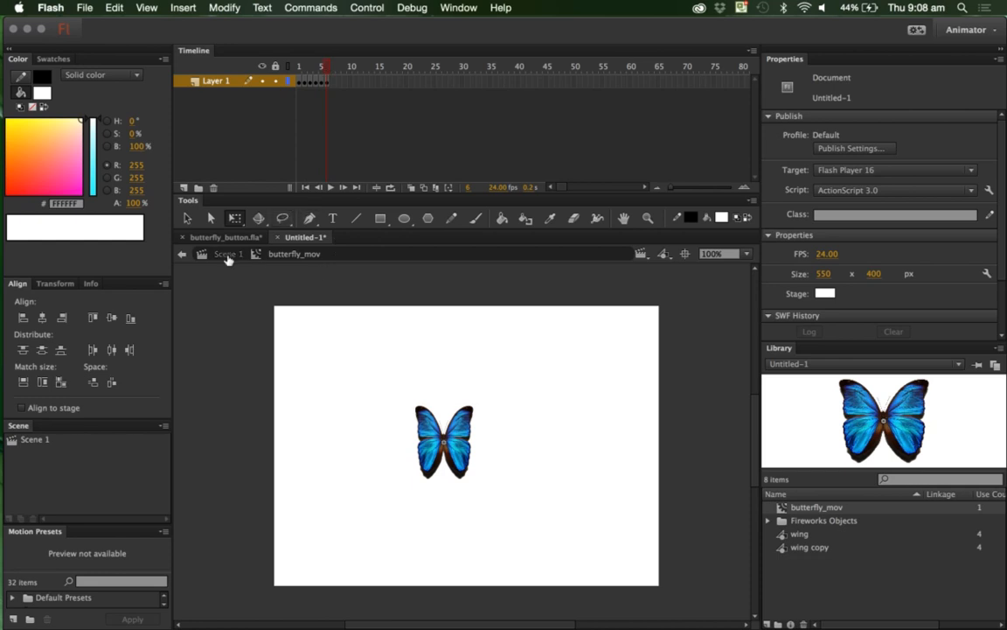
- Return to Scene 1, test the movie to preview the flapping wings, and close the preview
left_click(226, 254)
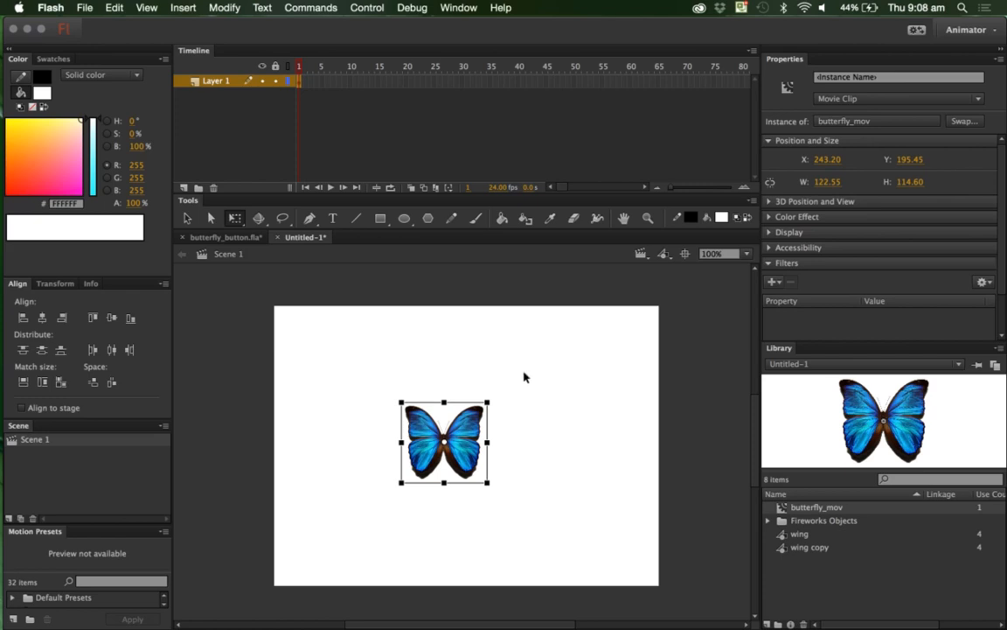
left_click(438, 340)
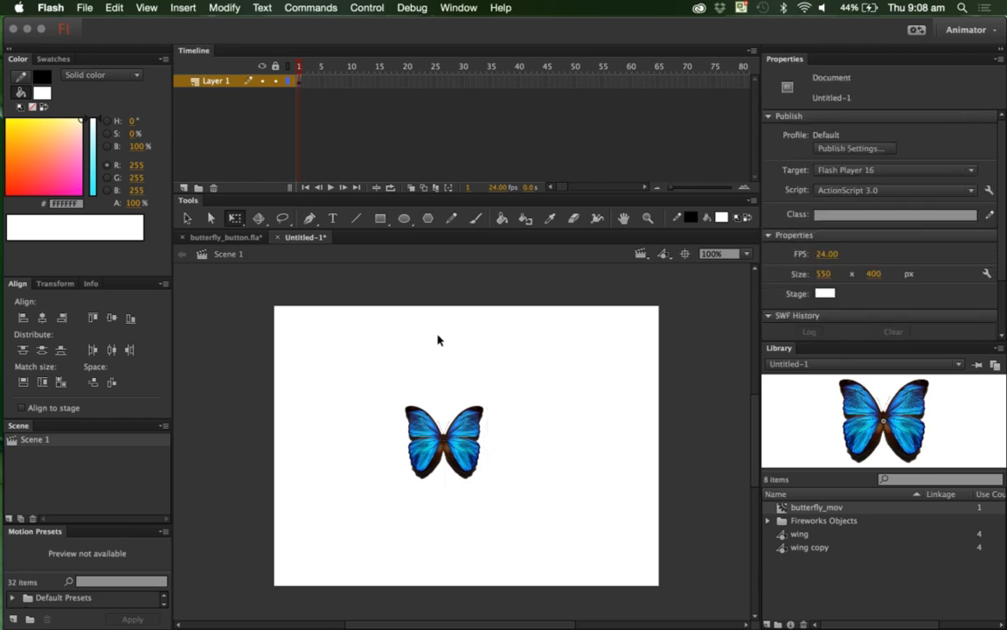
key("super+Return")
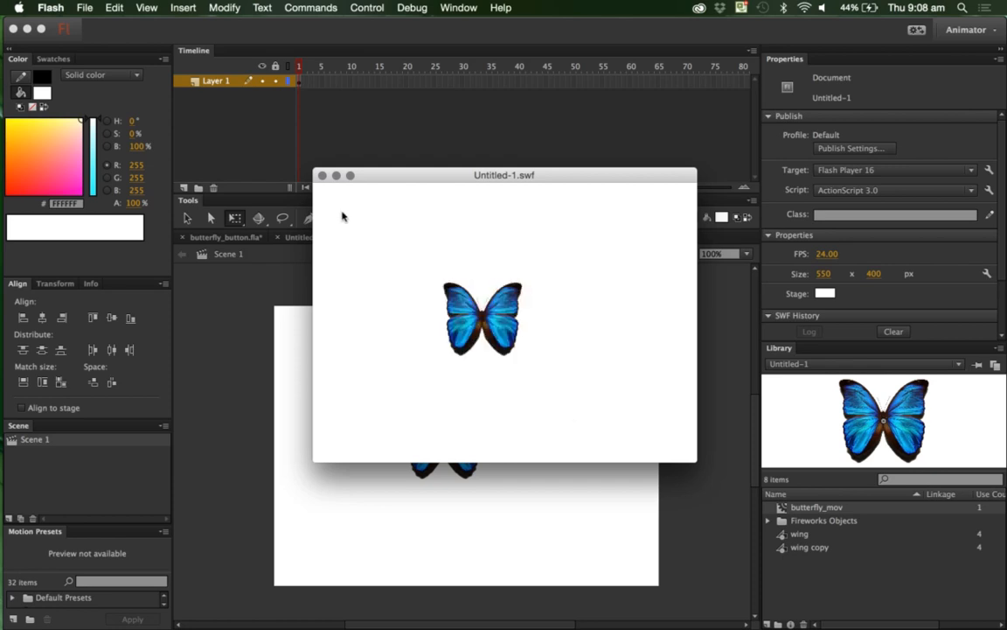
left_click(321, 175)
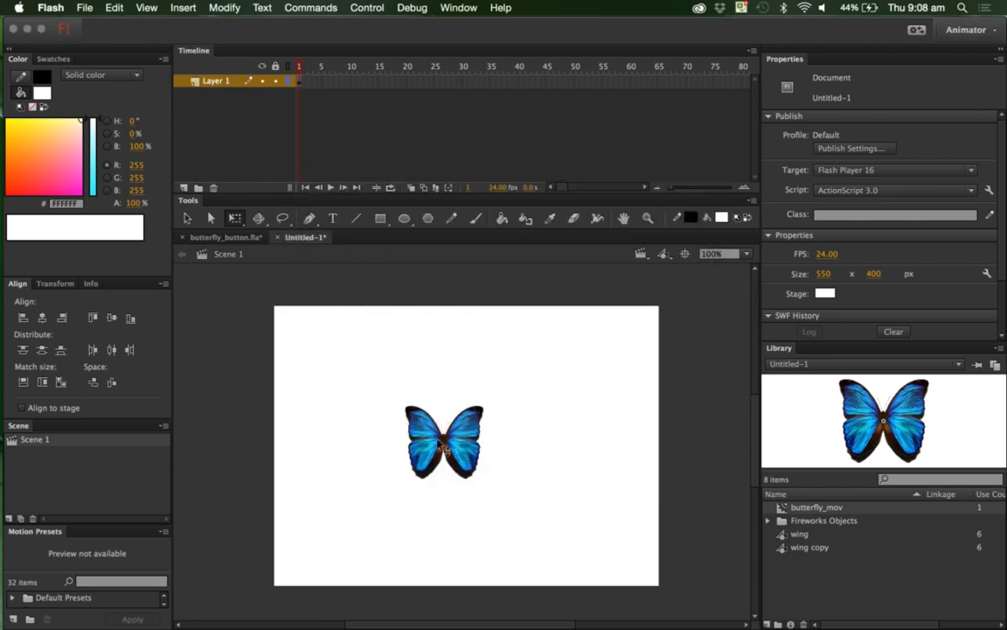
- Move the butterfly to the stage's lower-left area, about X 92, Y 321, and give it a motion tween extended to frame 75
left_click(439, 444)
left_click_drag(427, 445, 322, 529)
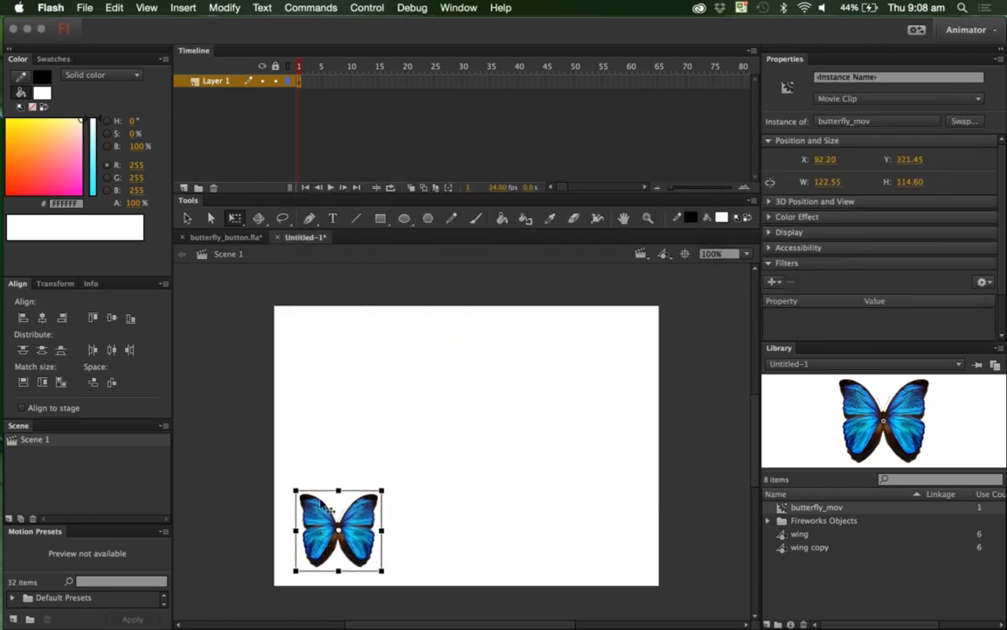
right_click(301, 82)
left_click(317, 96)
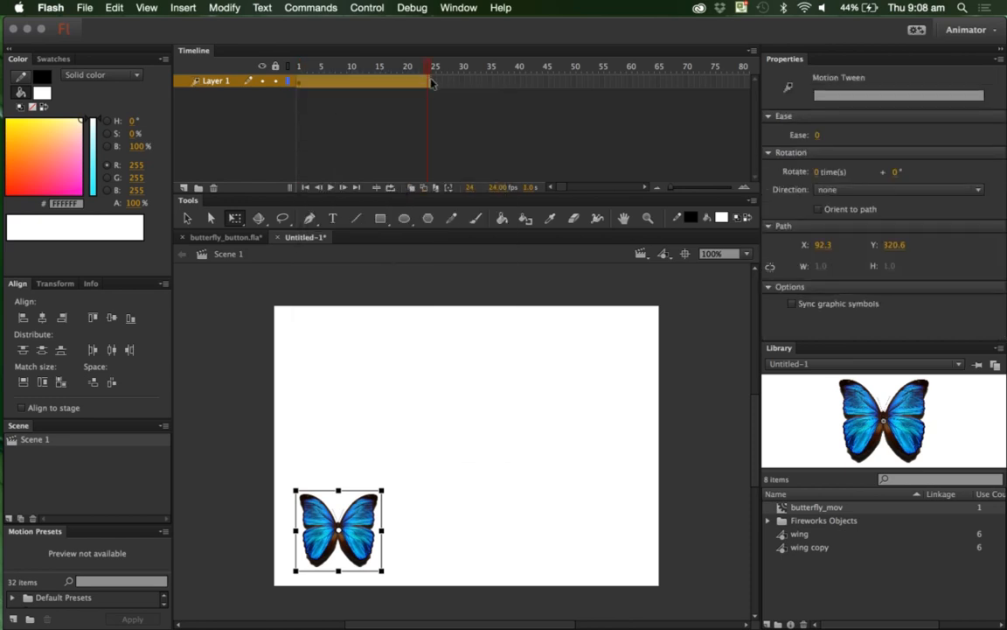
left_click_drag(423, 73, 699, 74)
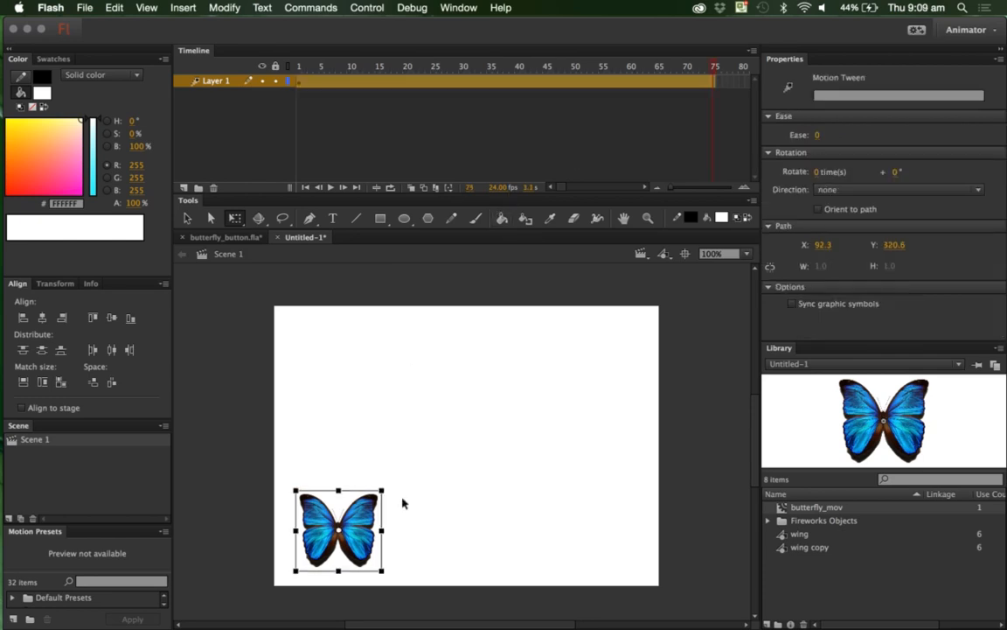
- At frame 75, move the butterfly to the stage's lower-right area, about X 462, Y 321, and rotate it about 159° clockwise
left_click(363, 542)
left_click_drag(399, 491, 607, 537)
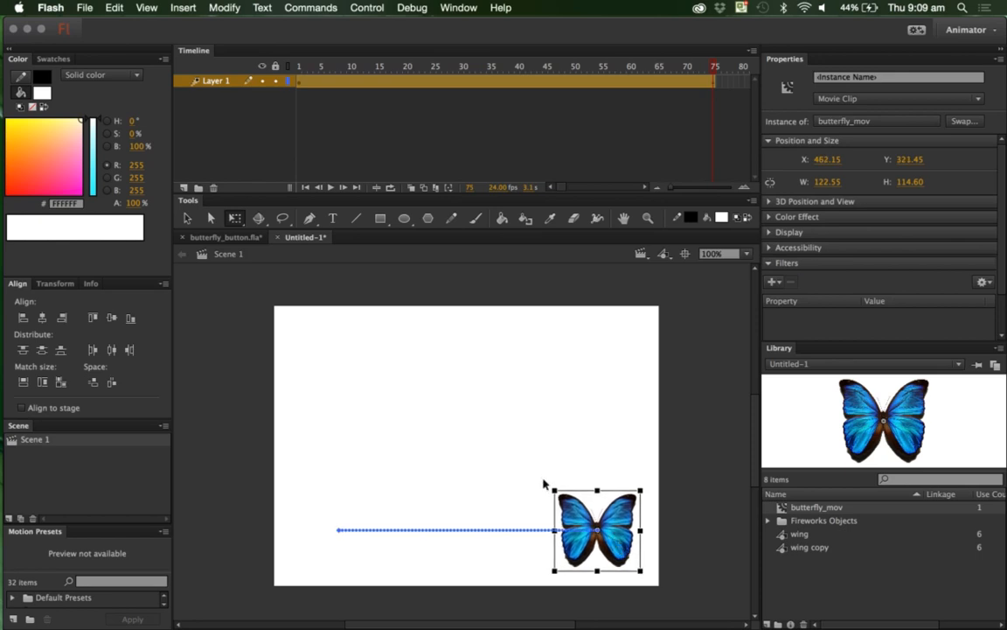
left_click_drag(578, 455, 696, 567)
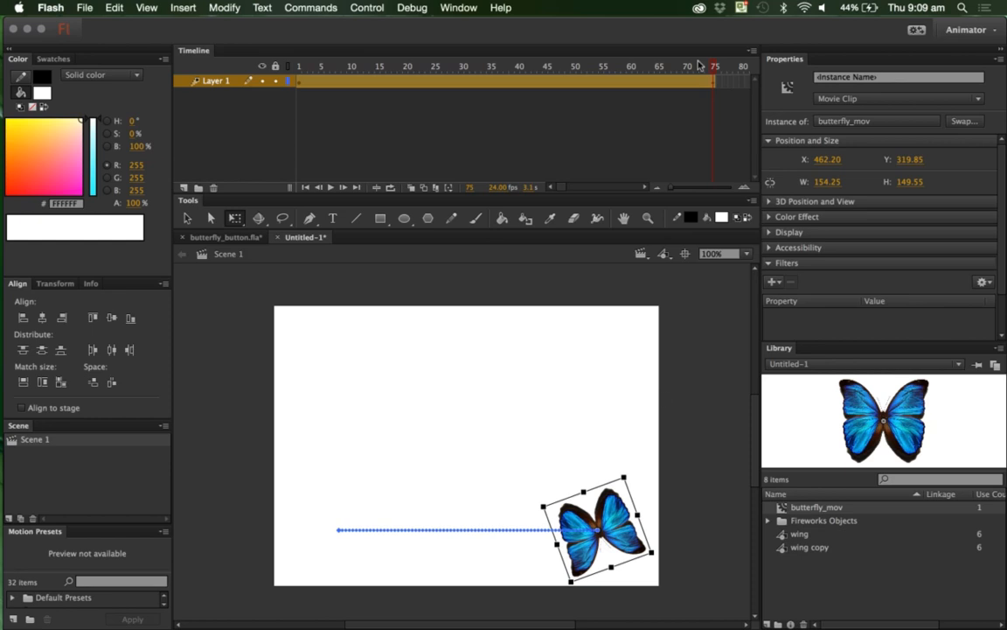
- At frame 22, move the butterfly up to about X 197, Y 104 to bend the motion path
left_click_drag(644, 61, 575, 96)
left_click_drag(501, 97, 416, 90)
left_click(396, 483)
left_click_drag(399, 525, 409, 354)
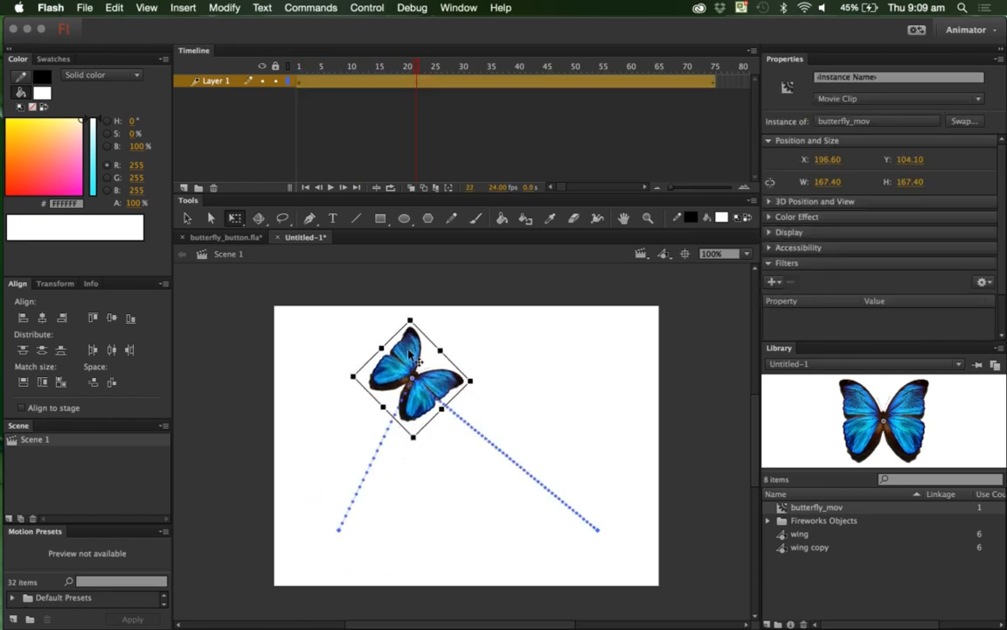
- At frame 39, move the butterfly up and to the right so the path runs nearly level from its frame 22 point
left_click_drag(408, 67, 513, 66)
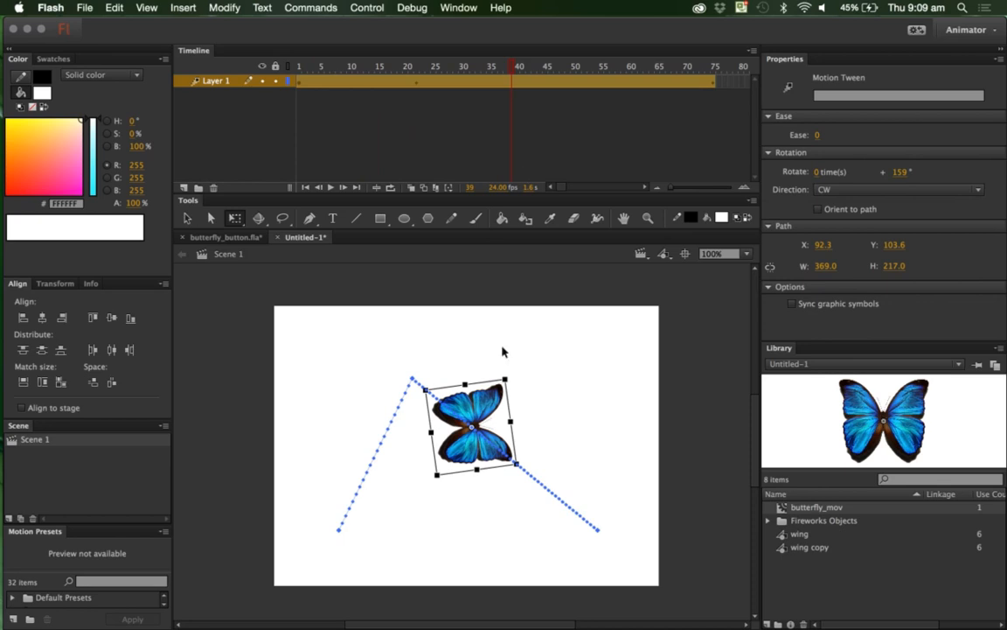
left_click_drag(488, 416, 537, 365)
left_click_drag(514, 69, 692, 143)
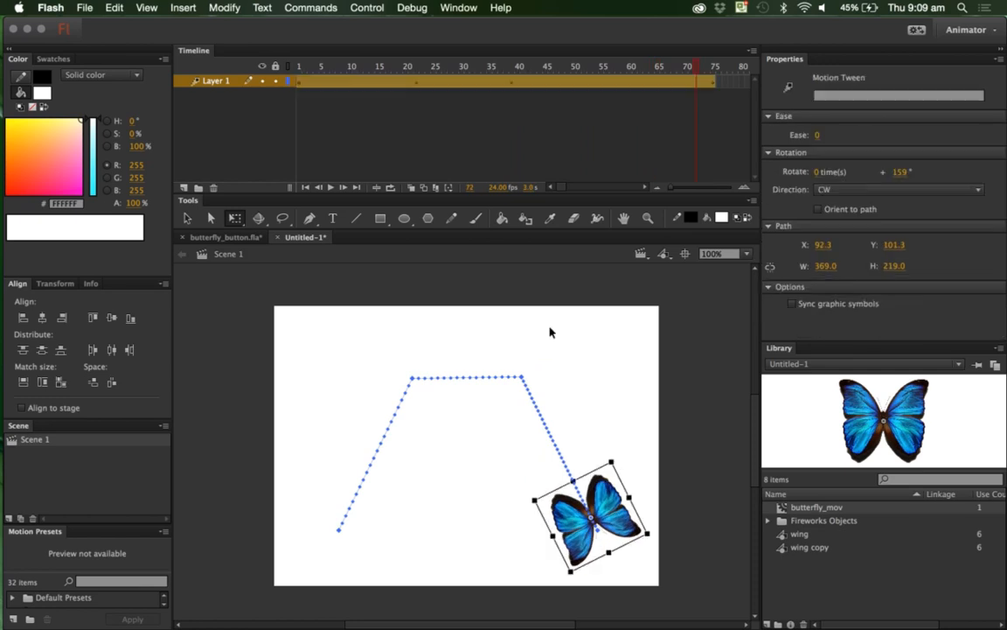
left_click(459, 497)
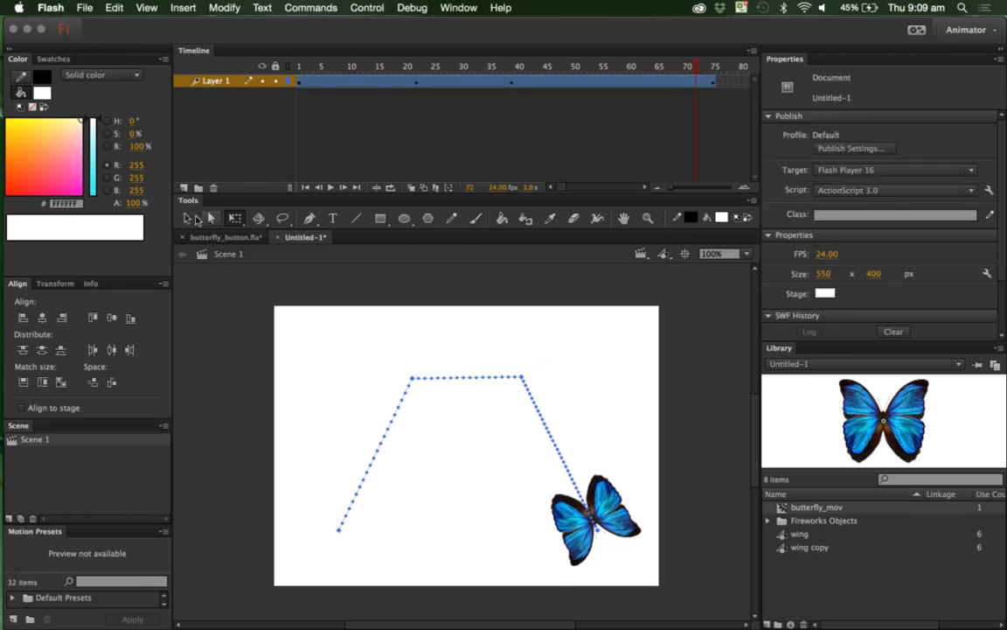
- Bow the path's level section upward into a smooth arch, and shrink the butterfly at frame 72 to about a quarter of its size
left_click_drag(459, 382, 460, 343)
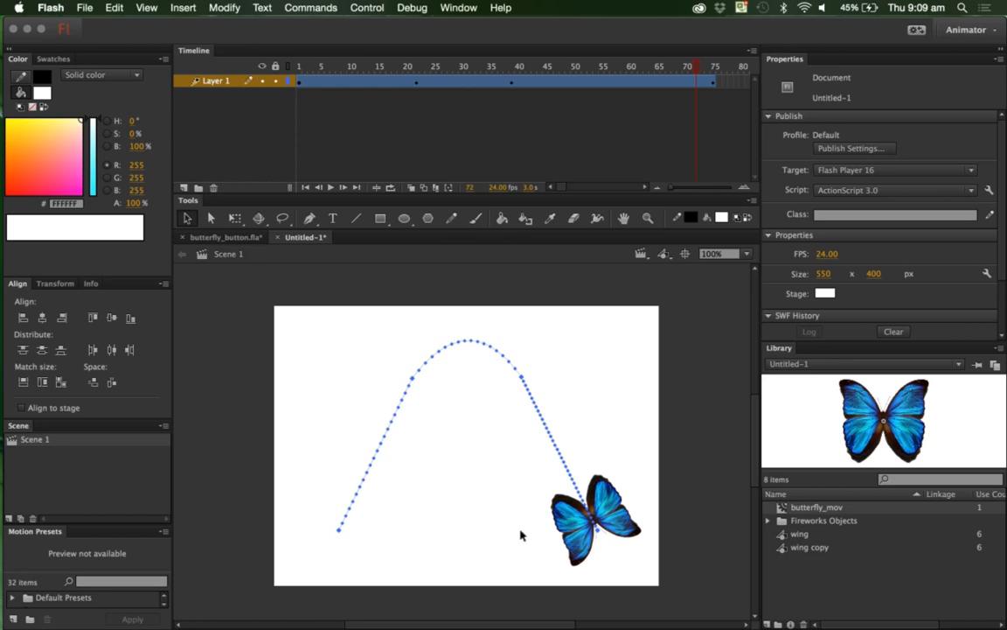
left_click(570, 530)
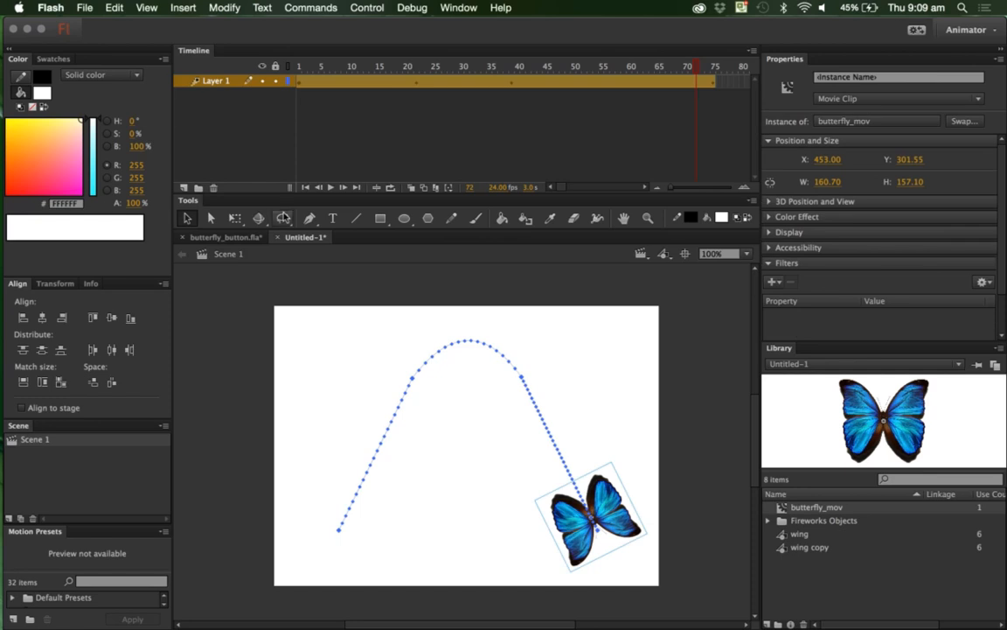
key("q")
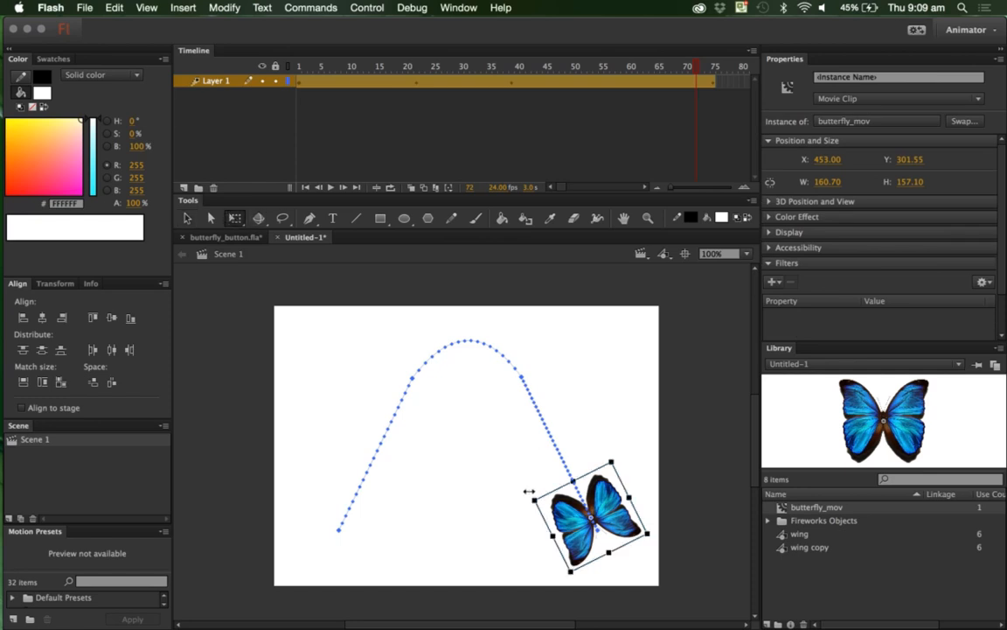
left_click_drag(529, 492, 558, 512)
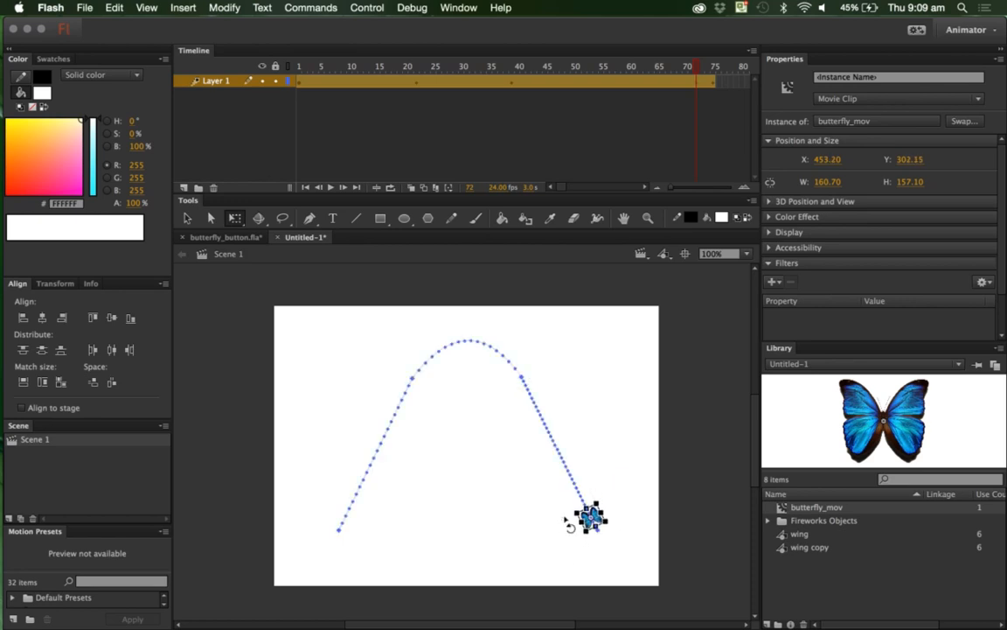
left_click(606, 396)
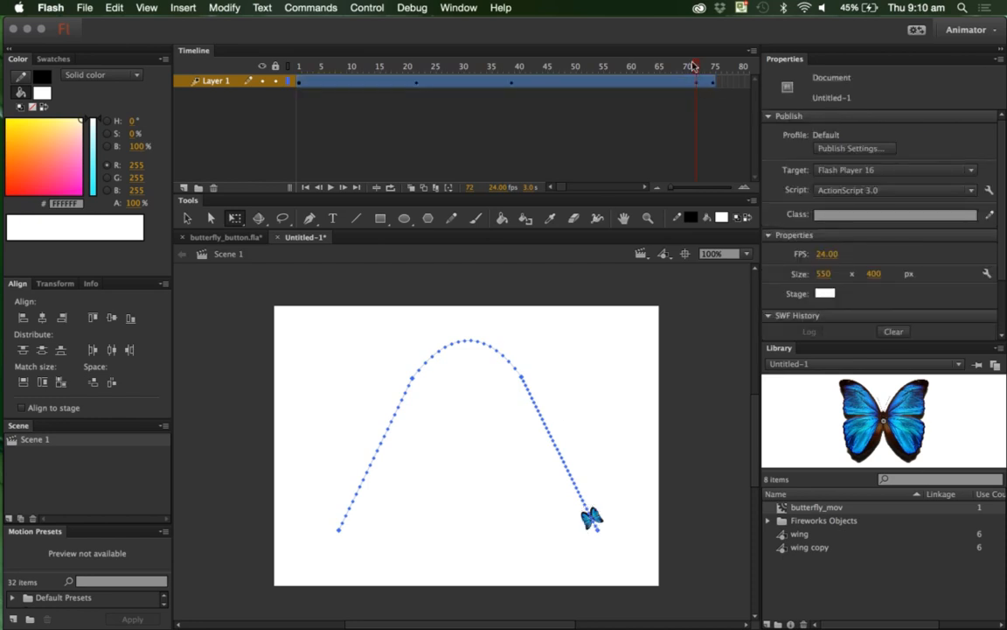
- Preview the tween by scrubbing and playing the timeline, return to frame 1, and test the movie
left_click_drag(700, 67, 486, 77)
key("Return")
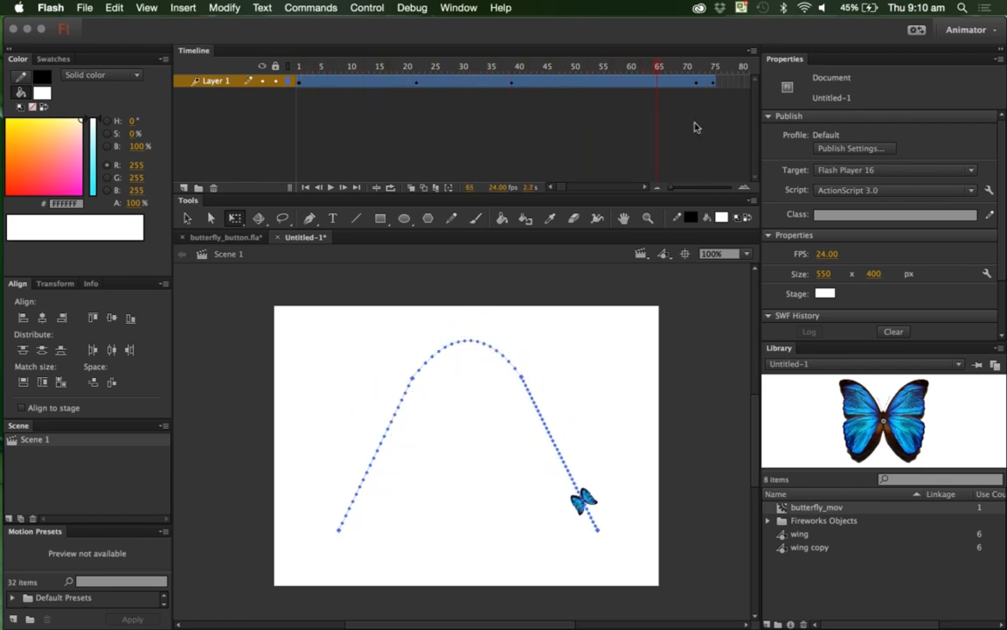
left_click_drag(729, 129, 243, 144)
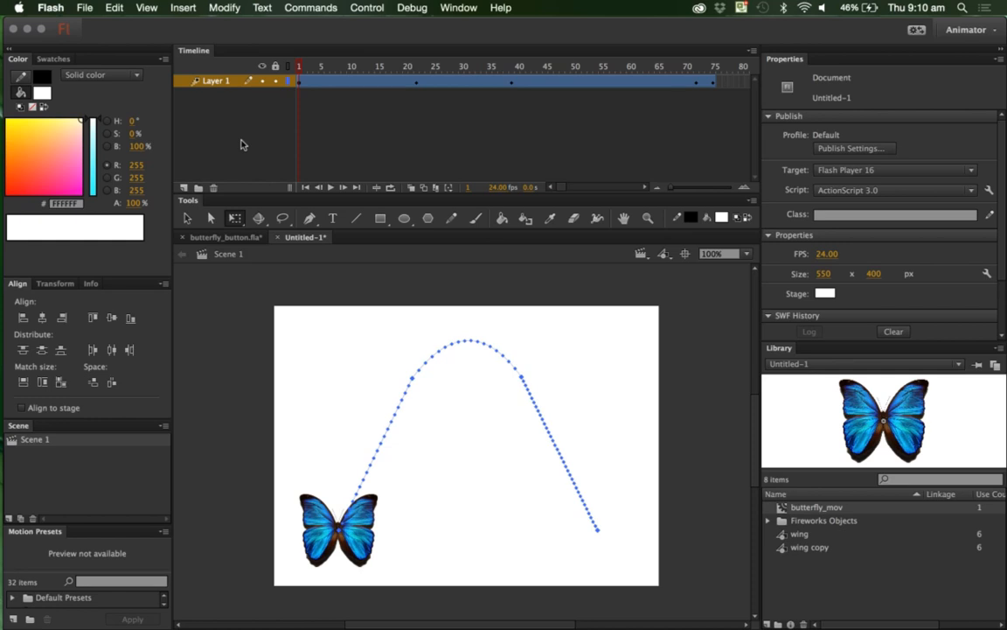
key("super+Return")
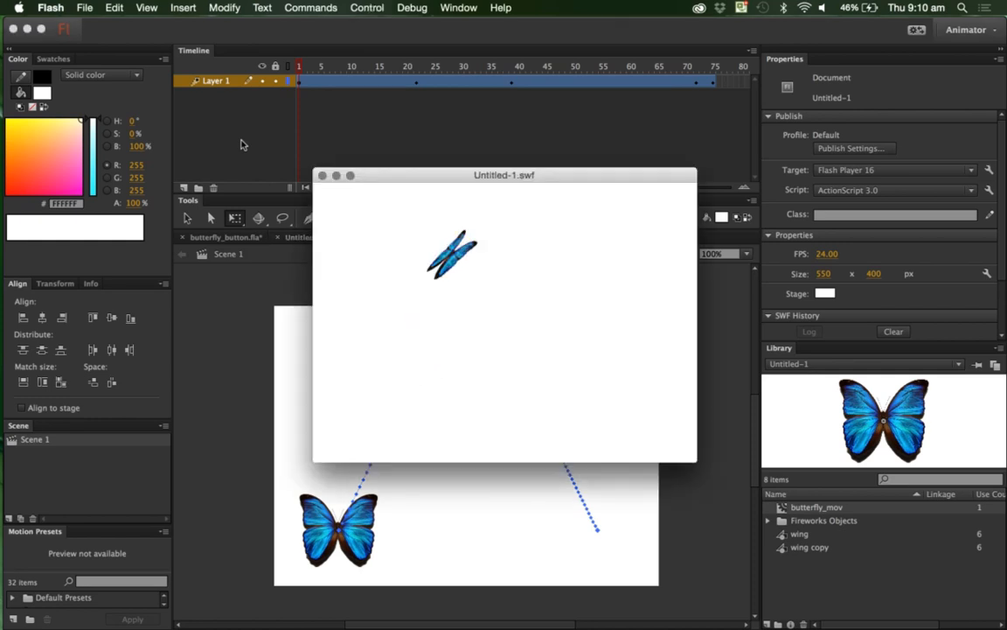